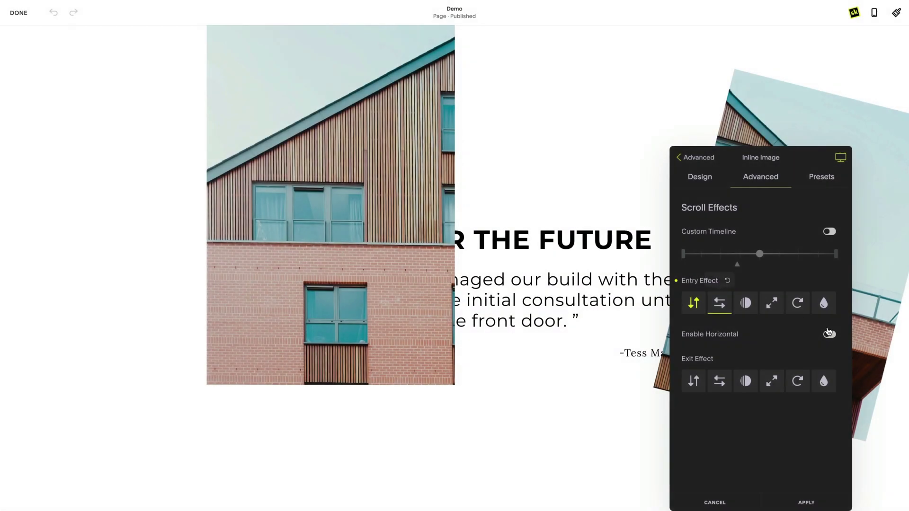
Give the image a horizontal slide-in entry from -100% plus the Rotate entry effect
{"action": "left_click", "coordinate": [830, 335]}
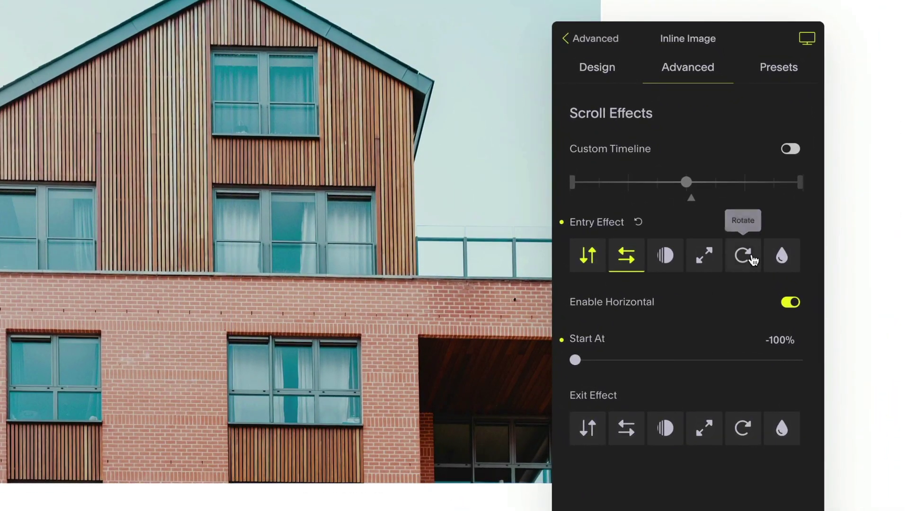
{"action": "left_click", "coordinate": [742, 255]}
{"action": "left_click", "coordinate": [790, 302]}
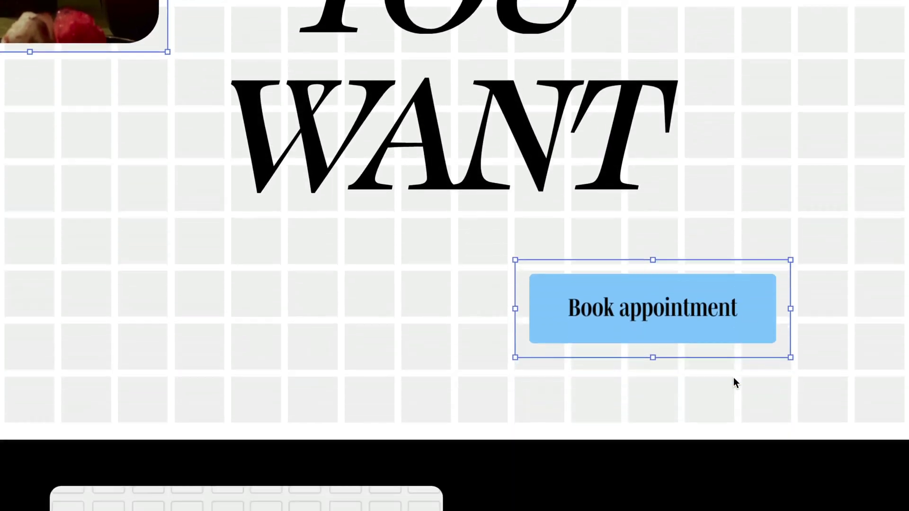
{"action": "scroll", "coordinate": [734, 379], "scroll_direction": "down", "scroll_amount": 12}
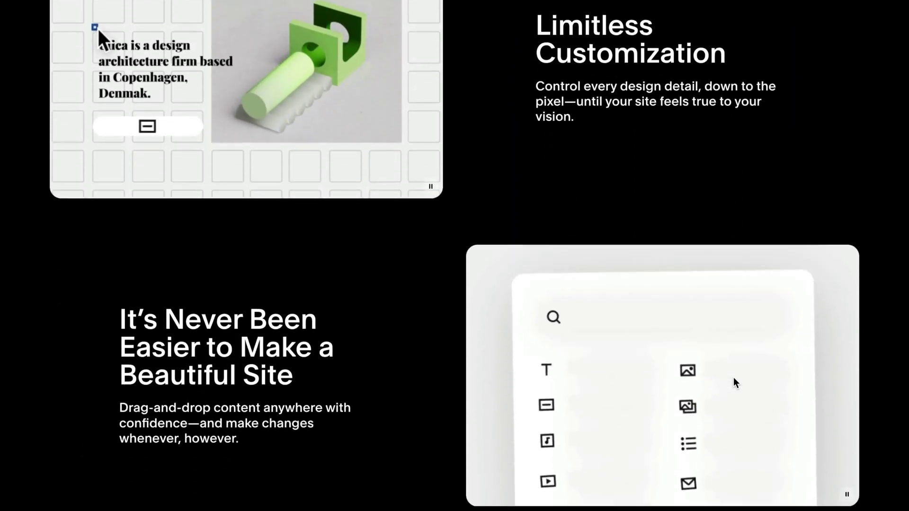
{"action": "scroll", "coordinate": [733, 378], "scroll_direction": "down", "scroll_amount": 12}
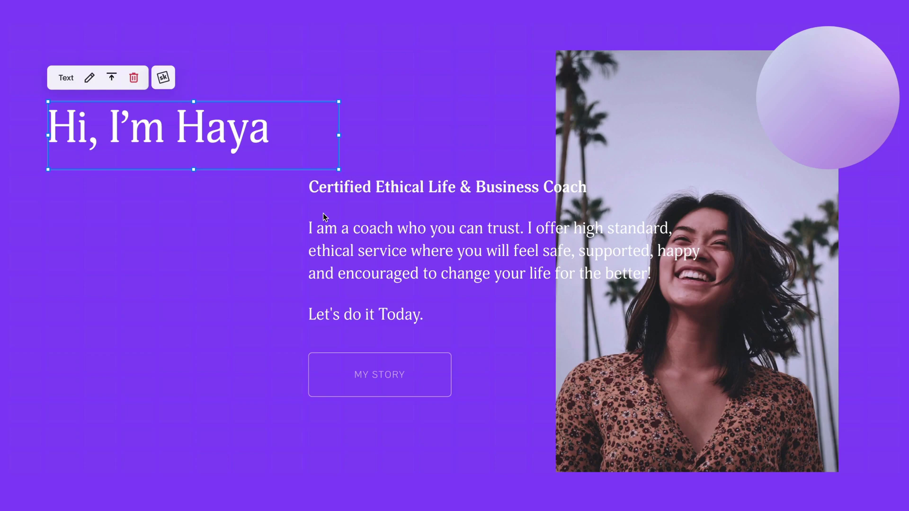
Move the coach description left and fill the middle image block with the teal marble image
{"action": "left_click", "coordinate": [424, 245]}
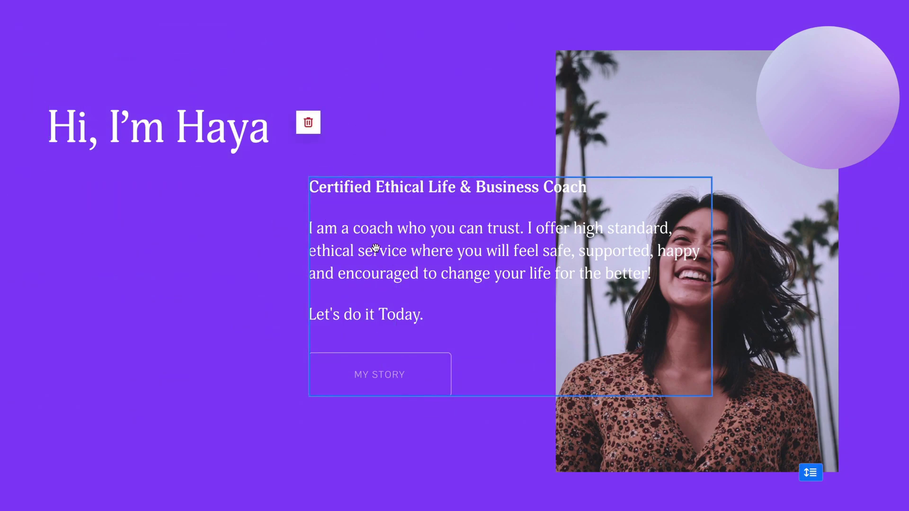
{"action": "left_click_drag", "start_coordinate": [342, 248], "coordinate": [81, 249]}
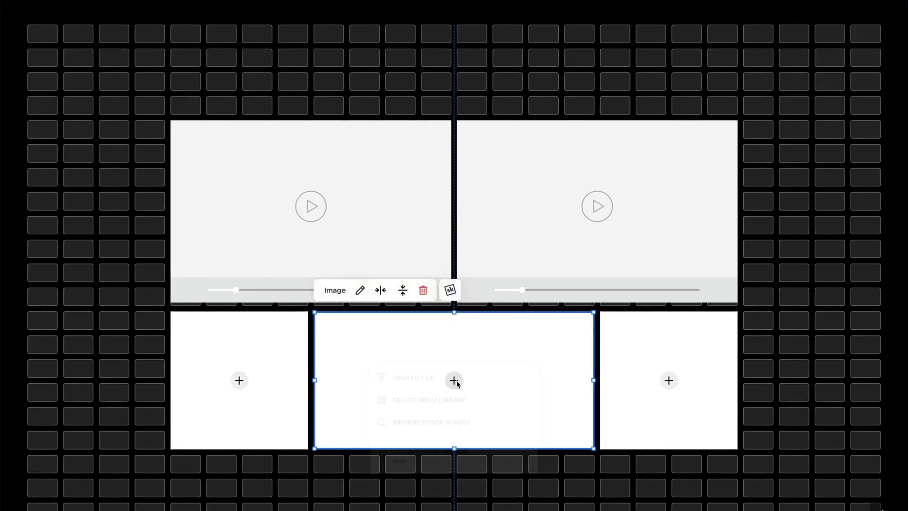
{"action": "left_click", "coordinate": [449, 400]}
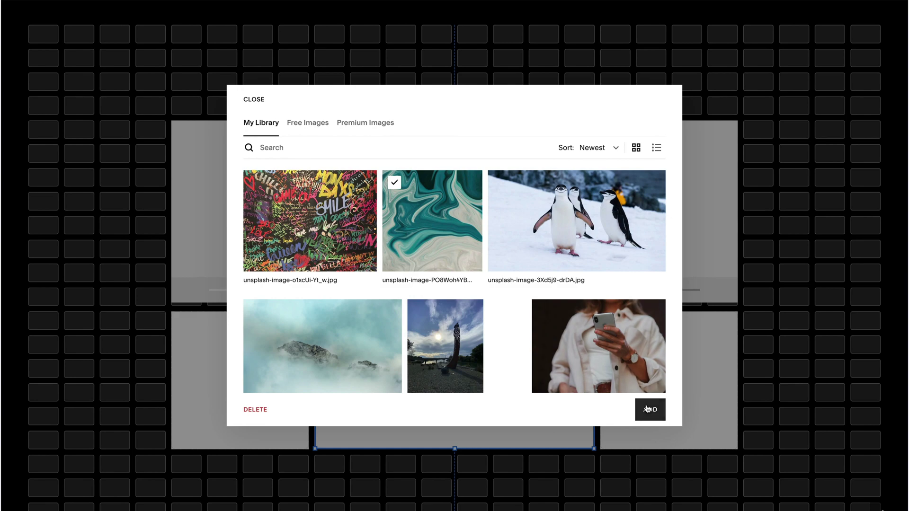
{"action": "left_click", "coordinate": [646, 409]}
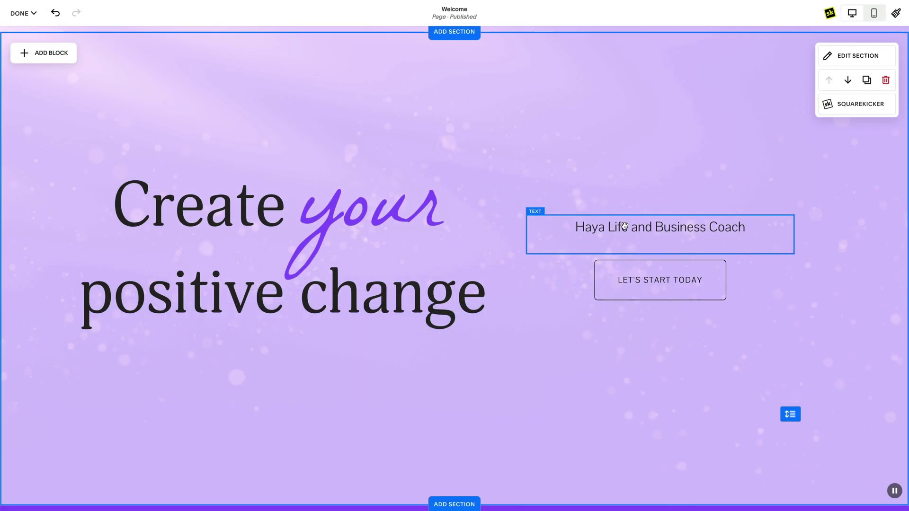
Stack the subtitle, 'Create your positive change' headline and LET'S START TODAY button centred
{"action": "left_click_drag", "start_coordinate": [659, 230], "coordinate": [454, 170]}
{"action": "left_click_drag", "start_coordinate": [264, 212], "coordinate": [429, 243]}
{"action": "left_click_drag", "start_coordinate": [703, 293], "coordinate": [498, 400]}
Centre the button under the headline, then place the subtitle below the headline on mobile
{"action": "left_click", "coordinate": [586, 460]}
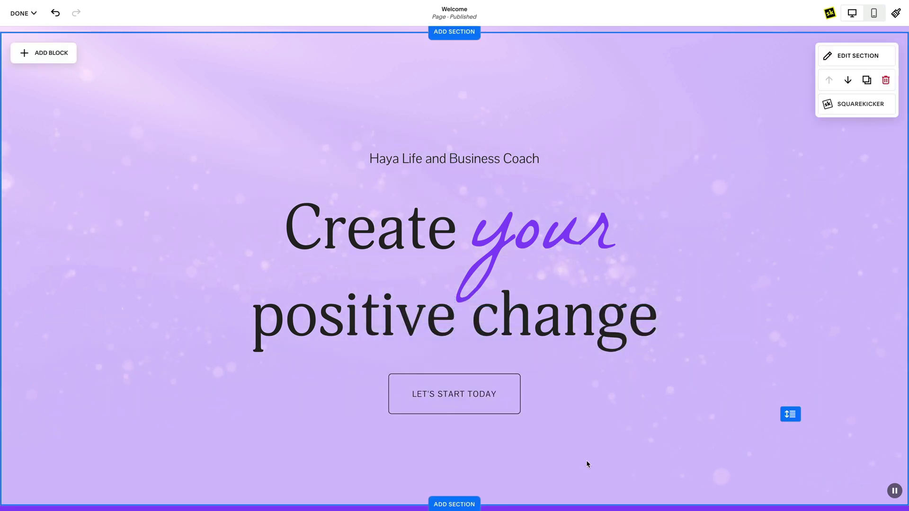
{"action": "left_click", "coordinate": [874, 13]}
{"action": "left_click_drag", "start_coordinate": [482, 131], "coordinate": [483, 395]}
{"action": "left_click", "coordinate": [466, 395]}
Select the hero section and return to the desktop layout
{"action": "left_click", "coordinate": [528, 468]}
{"action": "scroll", "coordinate": [528, 469], "scroll_direction": "down", "scroll_amount": 2}
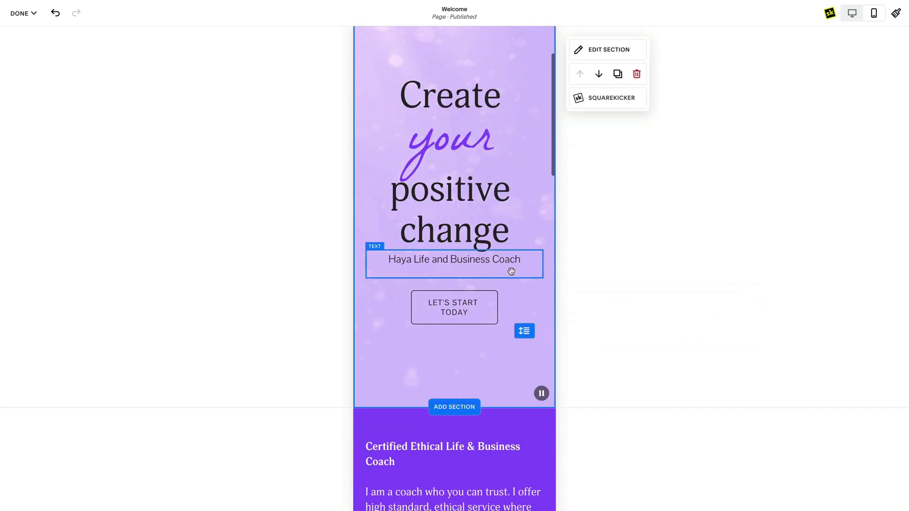
{"action": "scroll", "coordinate": [511, 271], "scroll_direction": "up", "scroll_amount": 3}
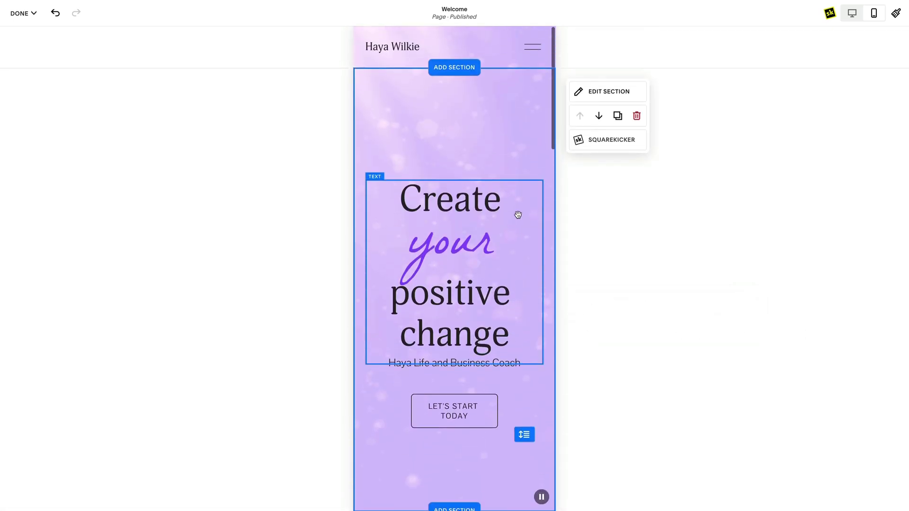
{"action": "left_click", "coordinate": [855, 13]}
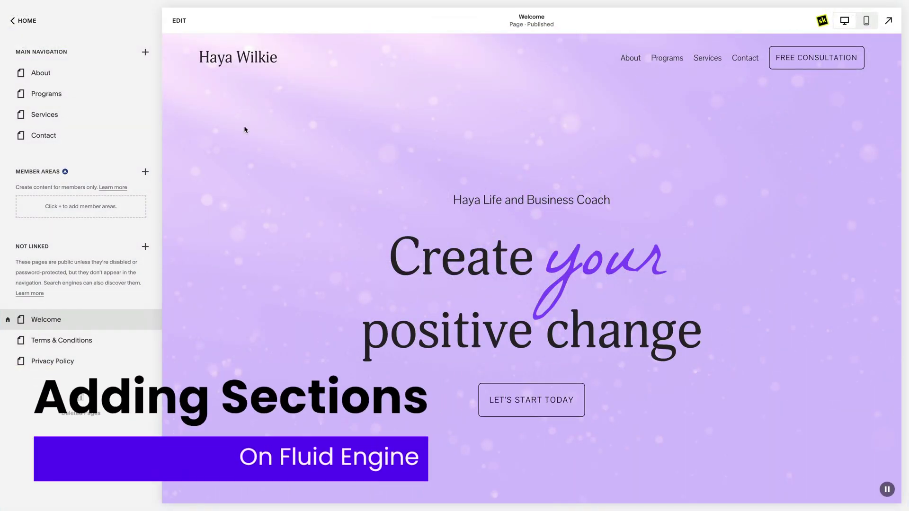
Edit the Welcome page and open the Add a Section gallery from the hero
{"action": "left_click", "coordinate": [180, 22]}
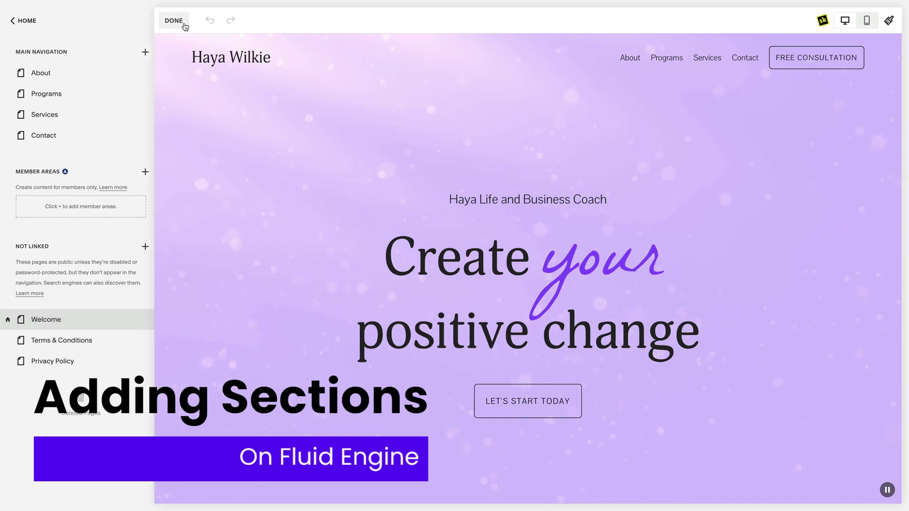
{"action": "scroll", "coordinate": [655, 285], "scroll_direction": "down", "scroll_amount": 3}
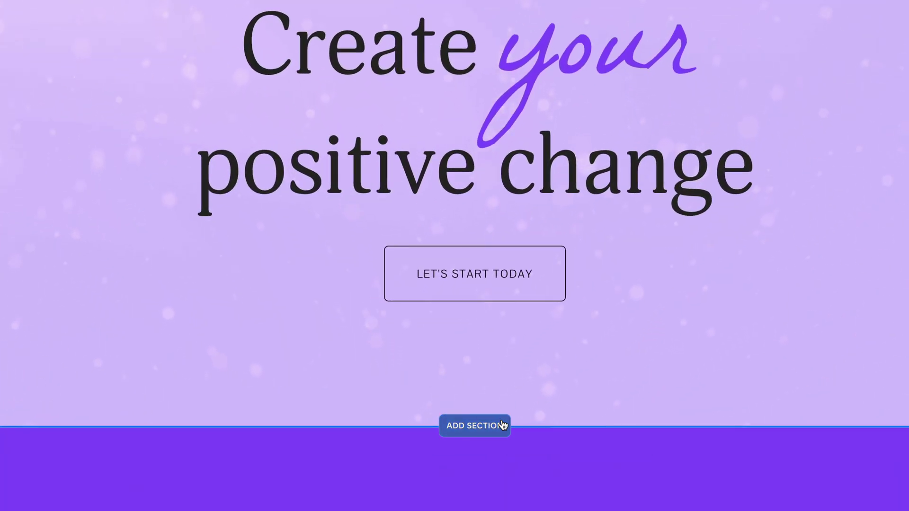
{"action": "left_click", "coordinate": [454, 449]}
{"action": "scroll", "coordinate": [476, 483], "scroll_direction": "down", "scroll_amount": 5}
{"action": "scroll", "coordinate": [477, 483], "scroll_direction": "down", "scroll_amount": 10}
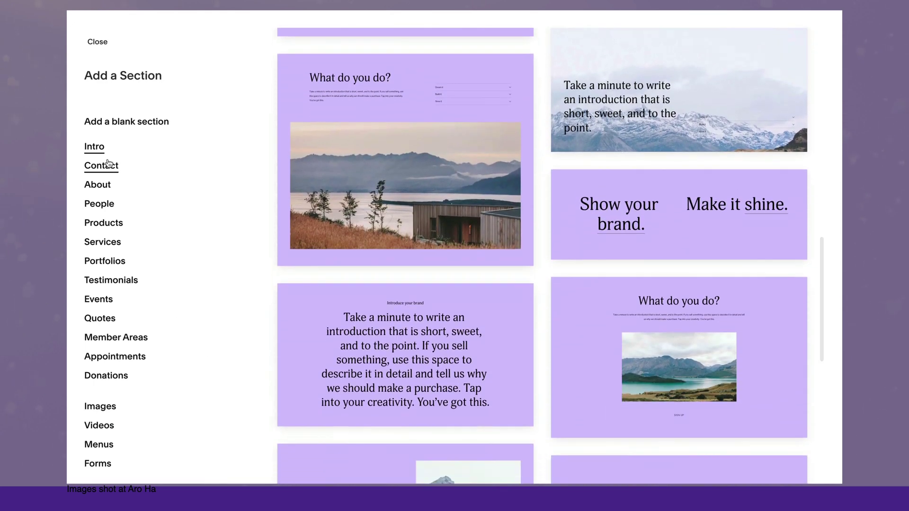
Browse the Contact, About and People layouts and read the People info note
{"action": "left_click", "coordinate": [107, 164]}
{"action": "left_click", "coordinate": [114, 184]}
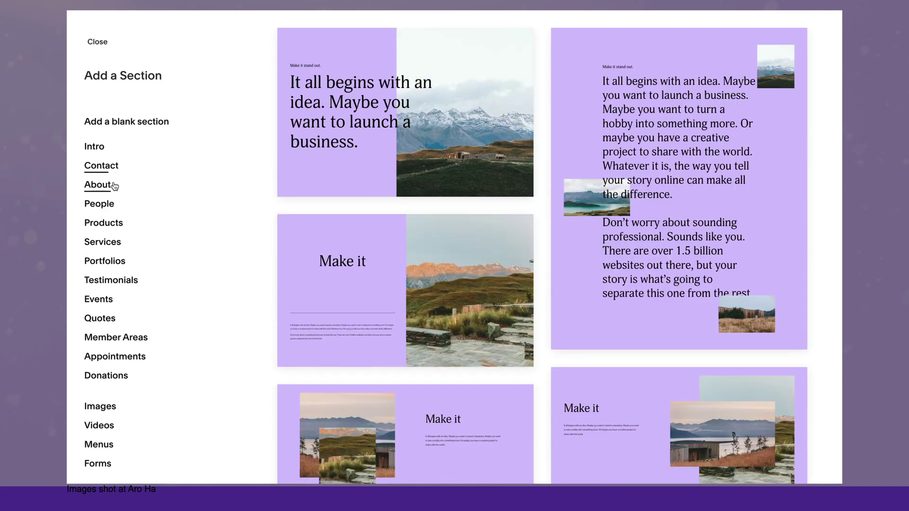
{"action": "left_click", "coordinate": [115, 207]}
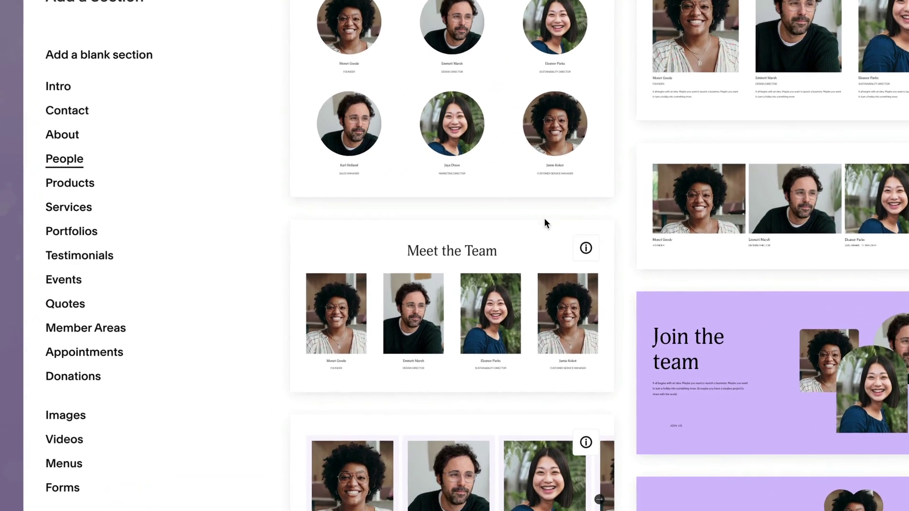
{"action": "mouse_move", "coordinate": [507, 279]}
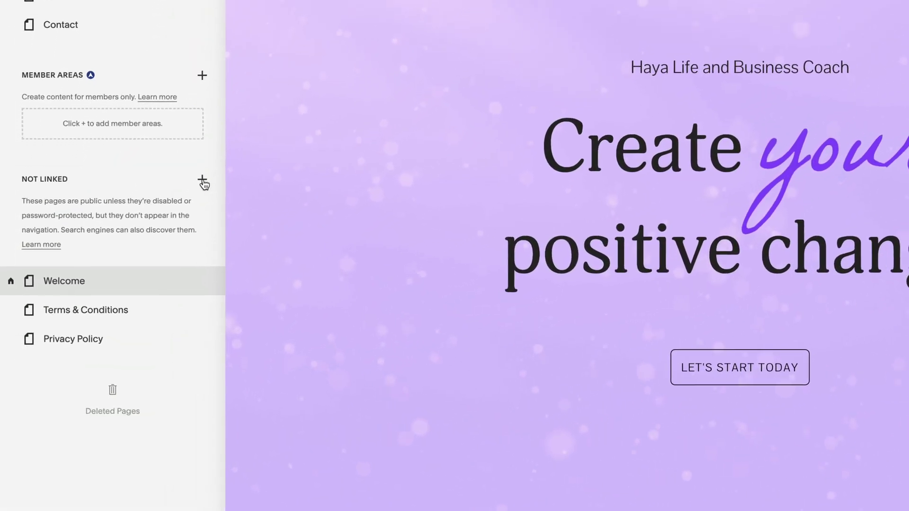
Add a new page from Page Layouts, browsing Appointments, About, Contact and Team designs
{"action": "left_click", "coordinate": [202, 181]}
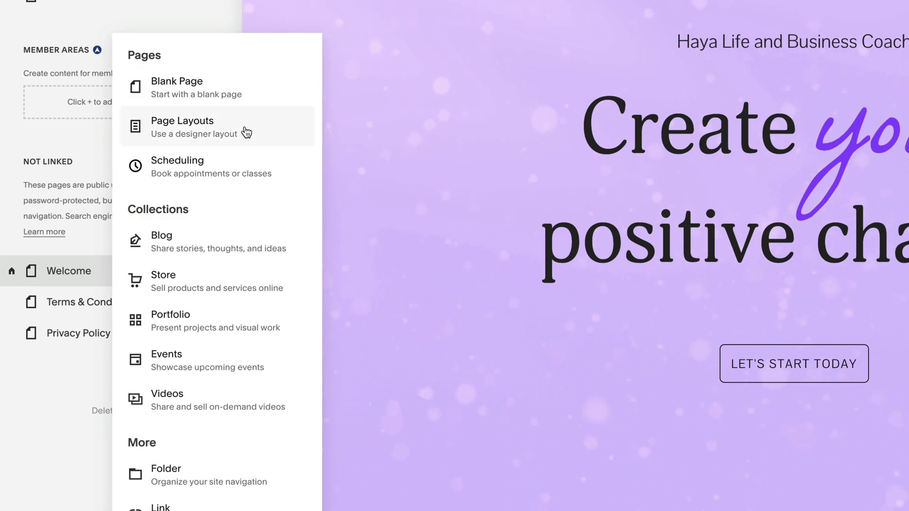
{"action": "left_click", "coordinate": [247, 132]}
{"action": "left_click", "coordinate": [154, 171]}
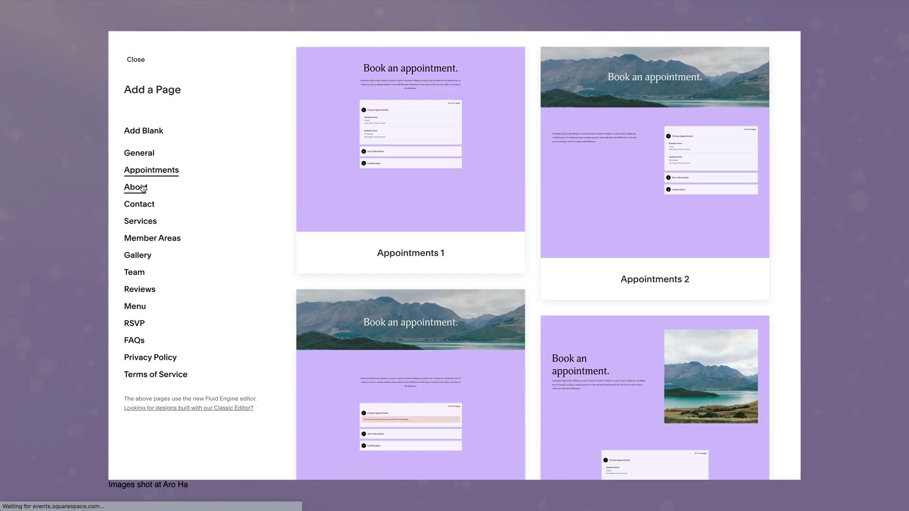
{"action": "left_click", "coordinate": [142, 189]}
{"action": "left_click", "coordinate": [141, 204]}
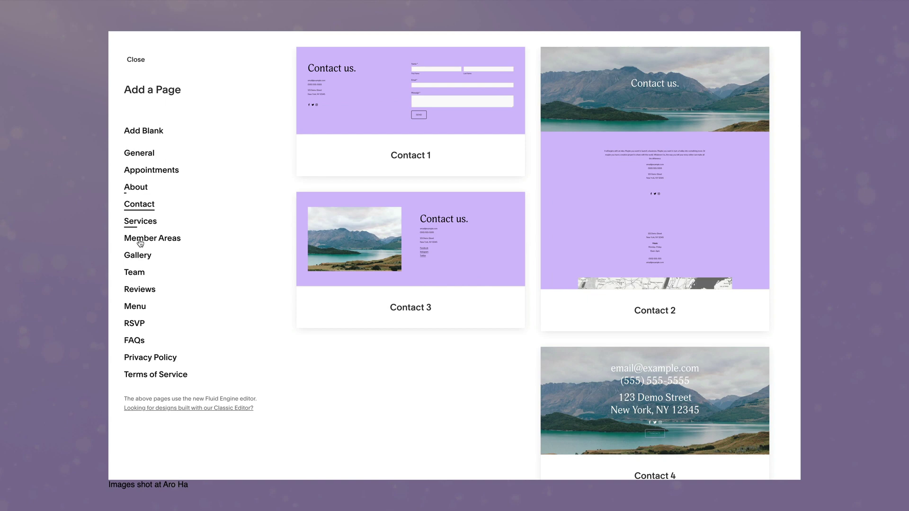
{"action": "left_click", "coordinate": [139, 272]}
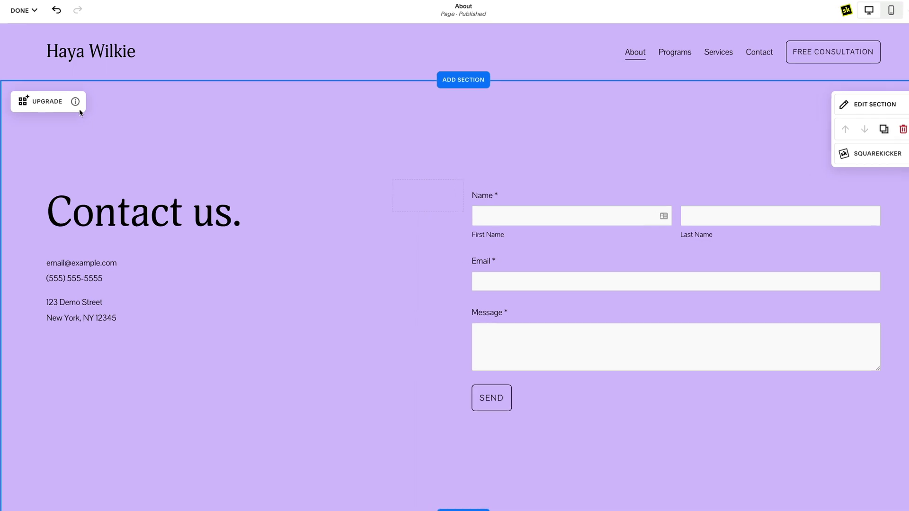
Read the Upgrade info tooltip in the pages panel
{"action": "mouse_move", "coordinate": [73, 102]}
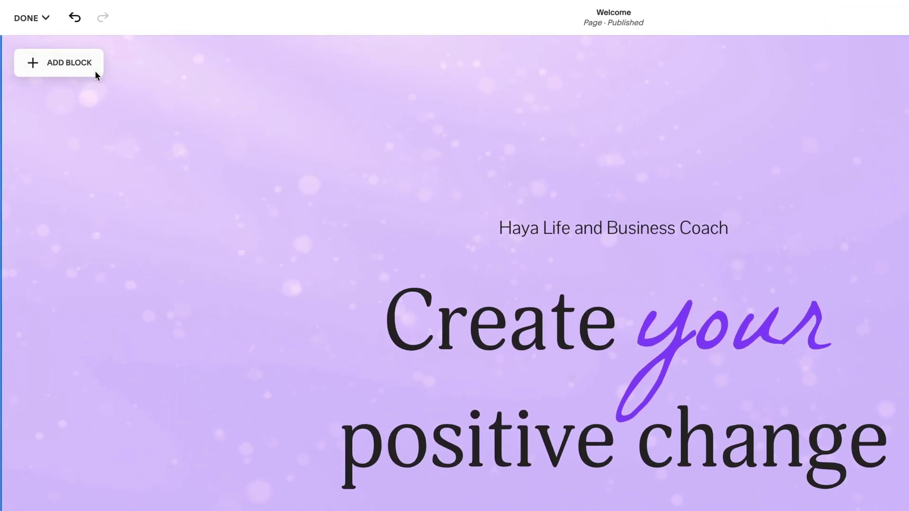
Add a LEARN MORE button block to the Welcome hero
{"action": "left_click", "coordinate": [95, 71]}
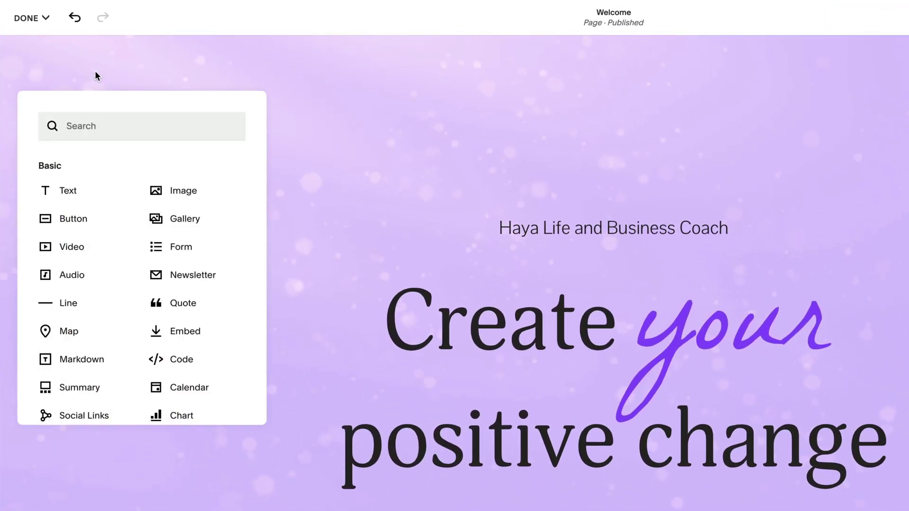
{"action": "left_click", "coordinate": [97, 215]}
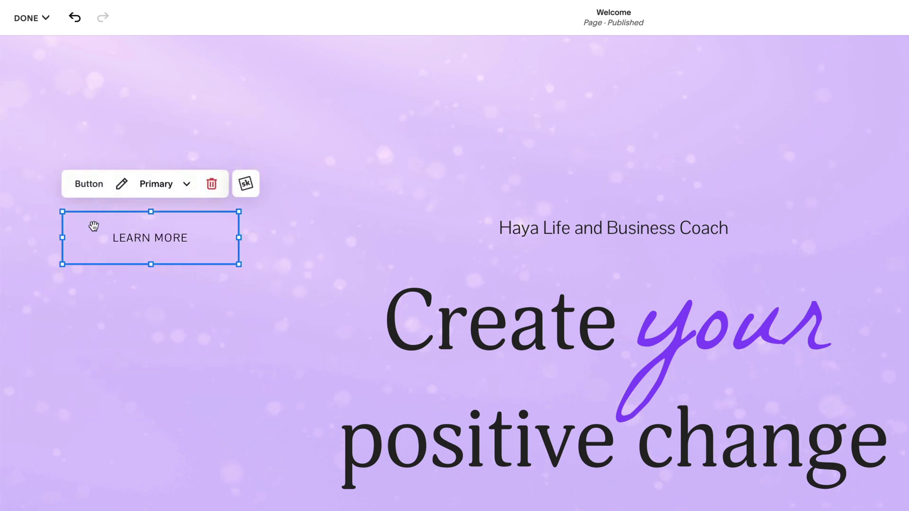
{"action": "left_click", "coordinate": [169, 314]}
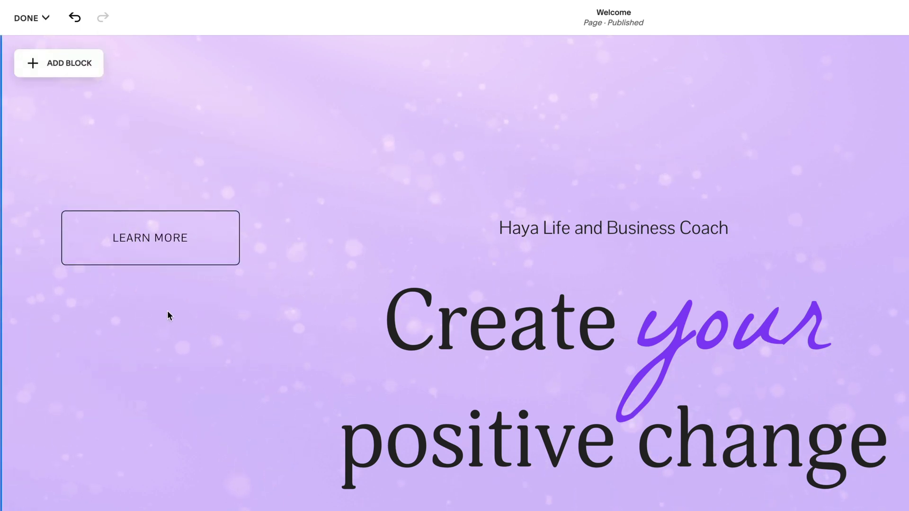
Place a new Text block on the hero grid
{"action": "left_click", "coordinate": [97, 70]}
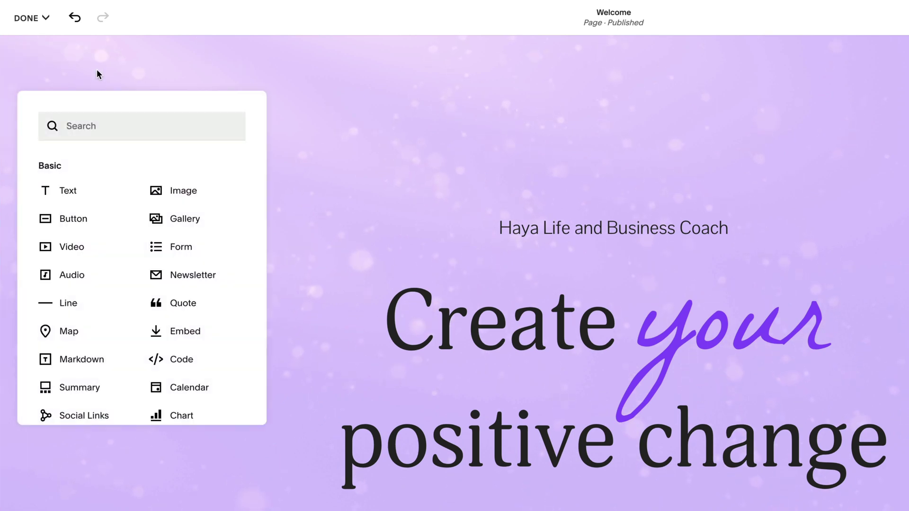
{"action": "left_click_drag", "start_coordinate": [94, 201], "coordinate": [92, 300]}
{"action": "left_click", "coordinate": [140, 364]}
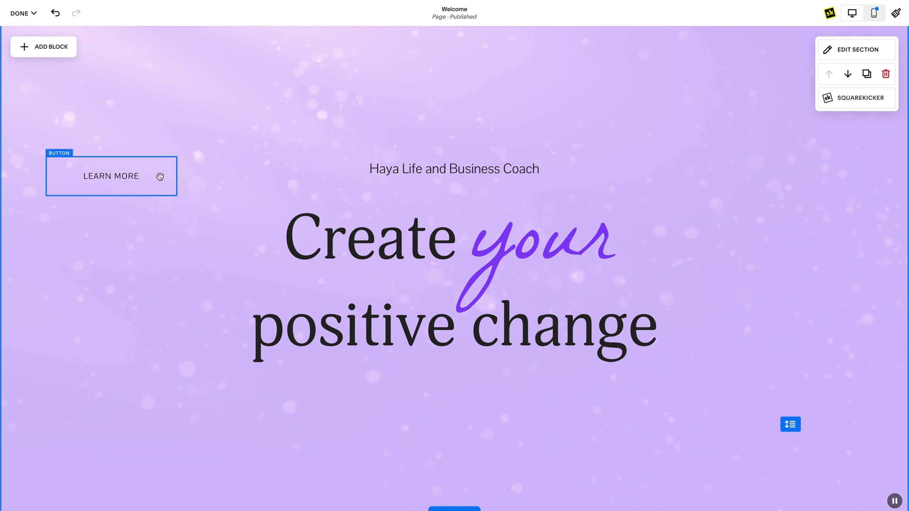
Move LEARN MORE over the headline and add an empty Image block at the hero's left edge
{"action": "left_click_drag", "start_coordinate": [160, 176], "coordinate": [194, 277]}
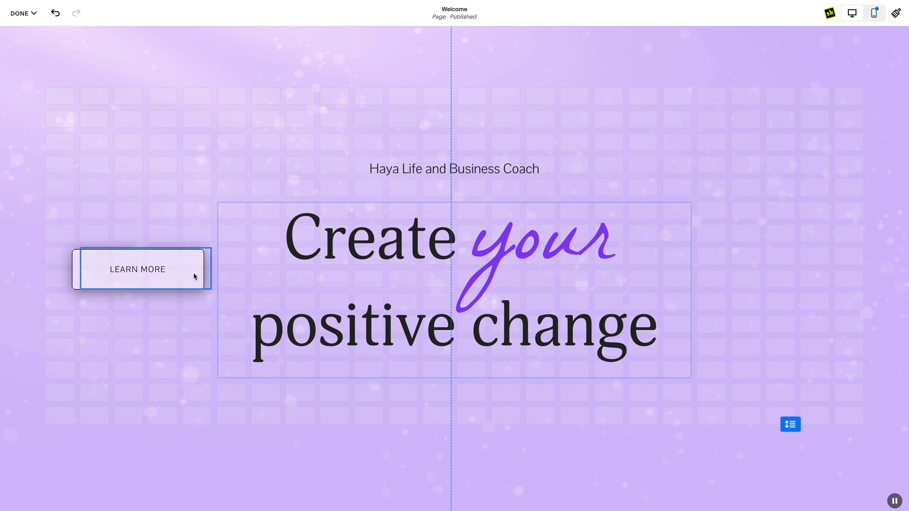
{"action": "left_click_drag", "start_coordinate": [194, 277], "coordinate": [504, 405]}
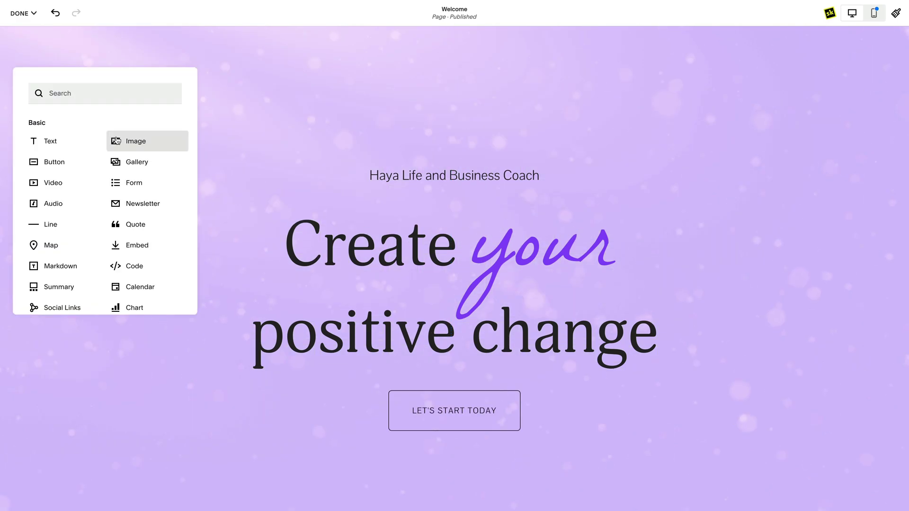
{"action": "left_click_drag", "start_coordinate": [142, 141], "coordinate": [209, 145]}
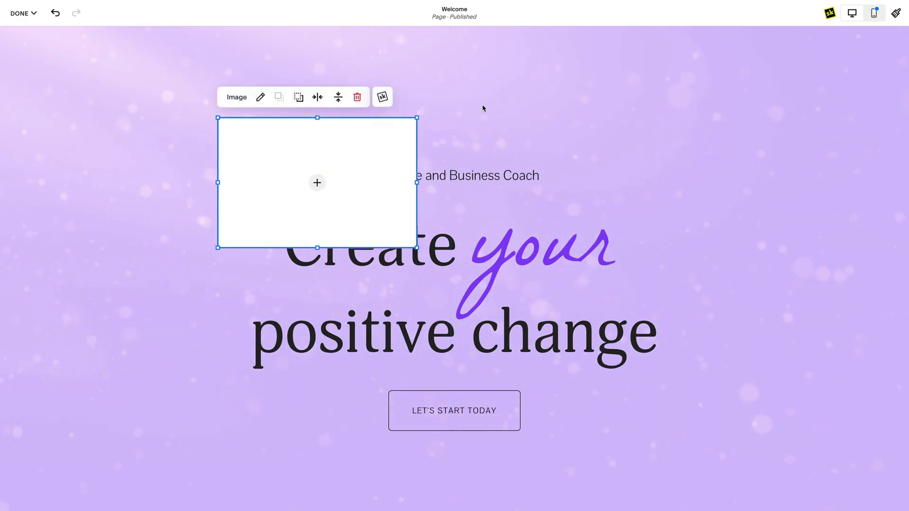
{"action": "left_click", "coordinate": [465, 120]}
{"action": "left_click_drag", "start_coordinate": [355, 159], "coordinate": [152, 178]}
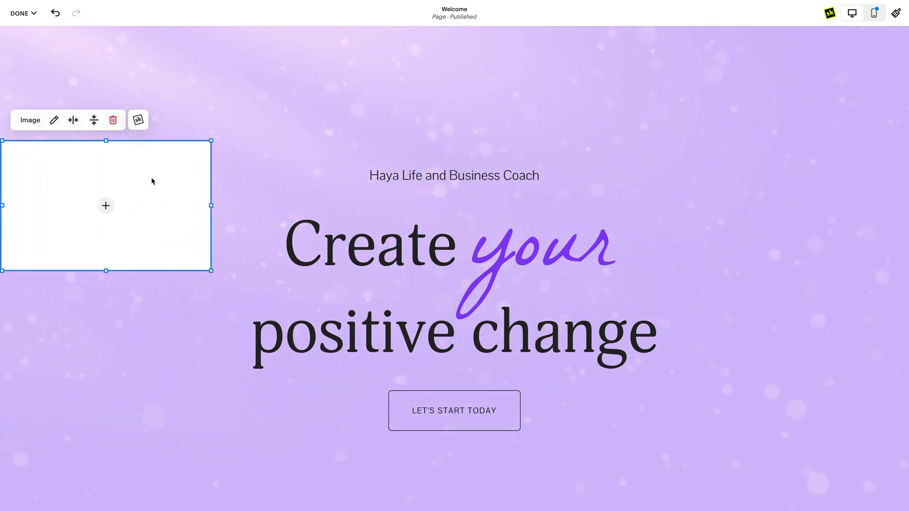
Stretch the empty block taller and reposition the LET'S START TODAY button on the grid
{"action": "scroll", "coordinate": [661, 483], "scroll_direction": "down", "scroll_amount": 10}
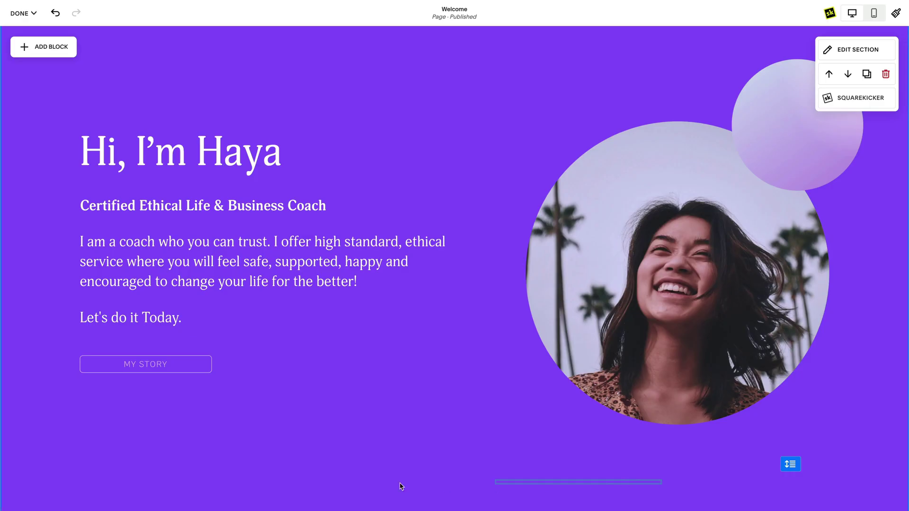
{"action": "left_click_drag", "start_coordinate": [208, 444], "coordinate": [206, 98]}
{"action": "mouse_move", "coordinate": [646, 146]}
{"action": "left_mouse_down"}
{"action": "mouse_move", "coordinate": [636, 158]}
{"action": "mouse_move", "coordinate": [586, 156]}
{"action": "mouse_move", "coordinate": [590, 90]}
{"action": "mouse_move", "coordinate": [681, 94]}
{"action": "mouse_move", "coordinate": [689, 169]}
{"action": "mouse_move", "coordinate": [658, 263]}
{"action": "mouse_move", "coordinate": [659, 159]}
{"action": "left_mouse_up"}
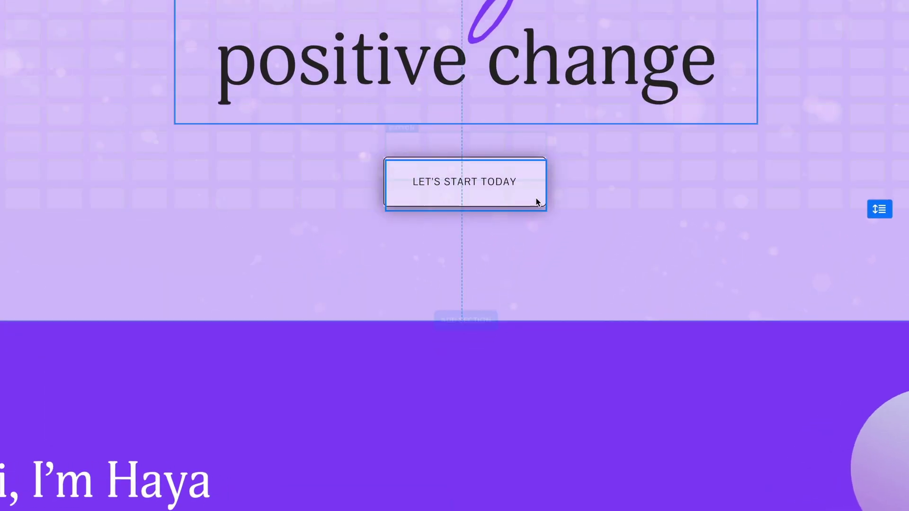
{"action": "left_click_drag", "start_coordinate": [536, 199], "coordinate": [535, 170]}
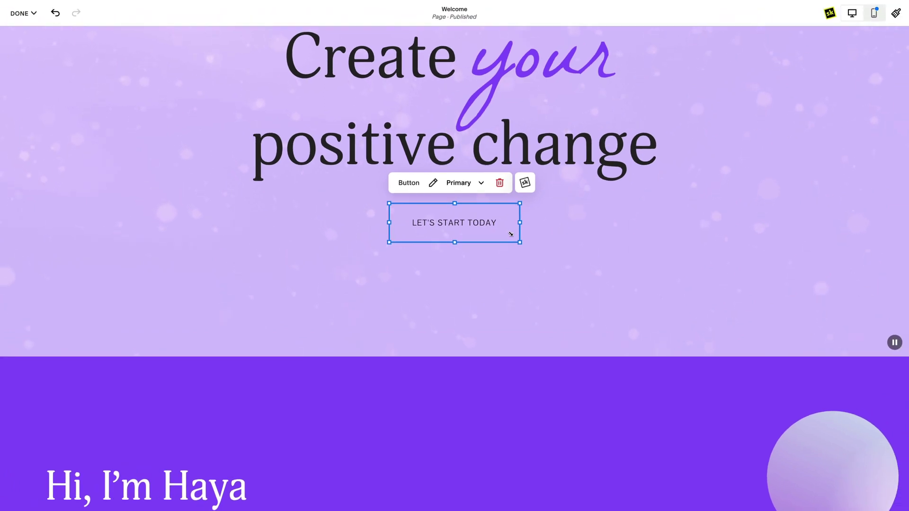
Show the grid with G and nudge the button down, left, up and right back to centre
{"action": "key", "text": "g"}
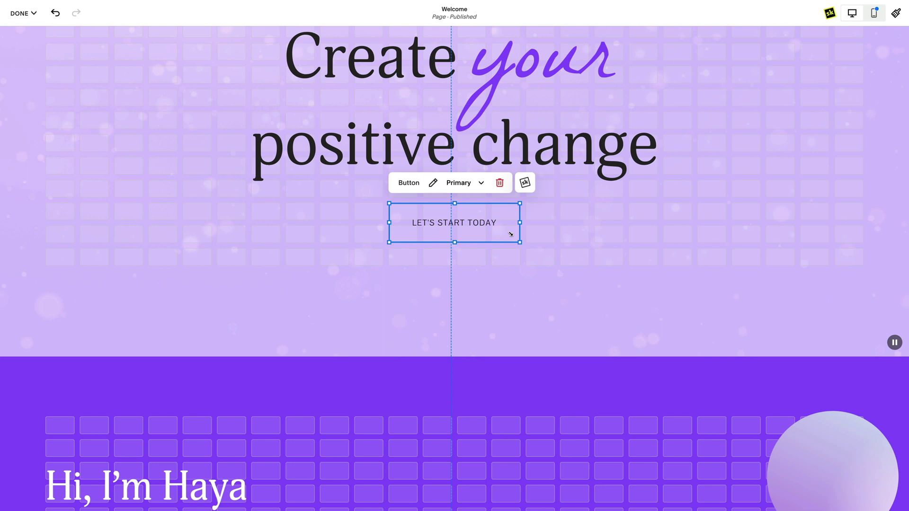
{"action": "key", "text": "Down"}
{"action": "key", "text": "Down"}
{"action": "key", "text": "Down"}
{"action": "key", "text": "Down"}
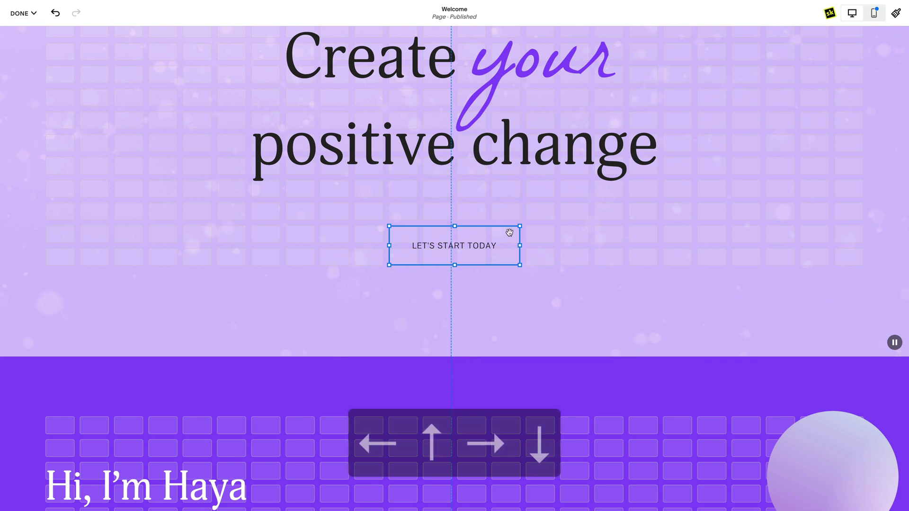
{"action": "key", "text": "Left"}
{"action": "key", "text": "Left"}
{"action": "key", "text": "Left"}
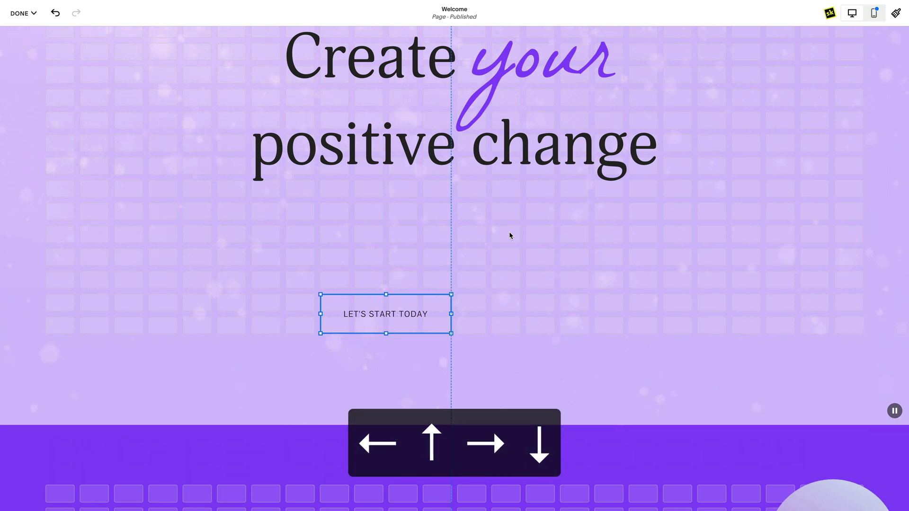
{"action": "key", "text": "Up"}
{"action": "key", "text": "Up"}
{"action": "key", "text": "Up"}
{"action": "key", "text": "Right"}
{"action": "key", "text": "Right"}
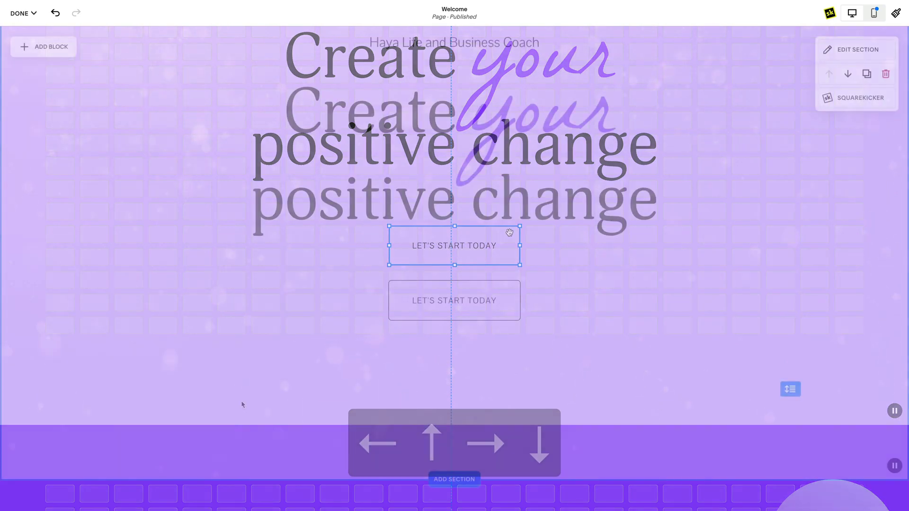
{"action": "scroll", "coordinate": [240, 402], "scroll_direction": "down", "scroll_amount": 5}
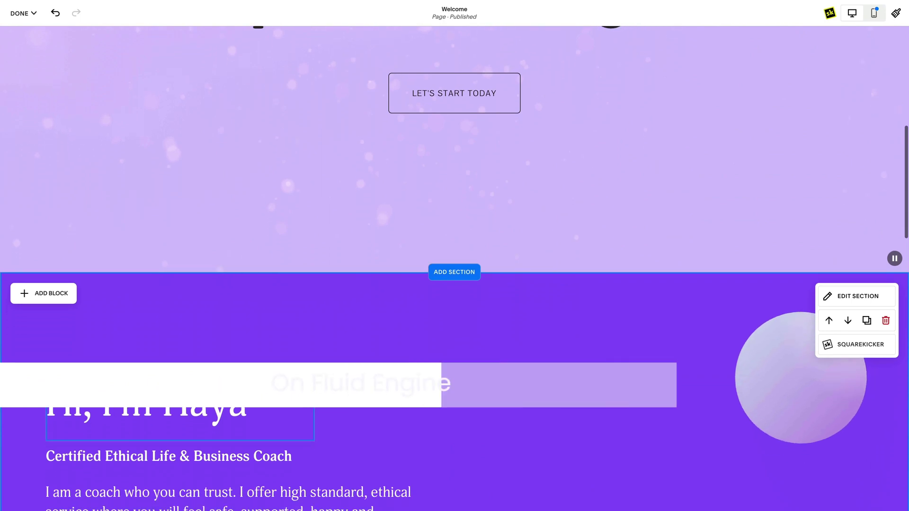
{"action": "scroll", "coordinate": [241, 402], "scroll_direction": "down", "scroll_amount": 5}
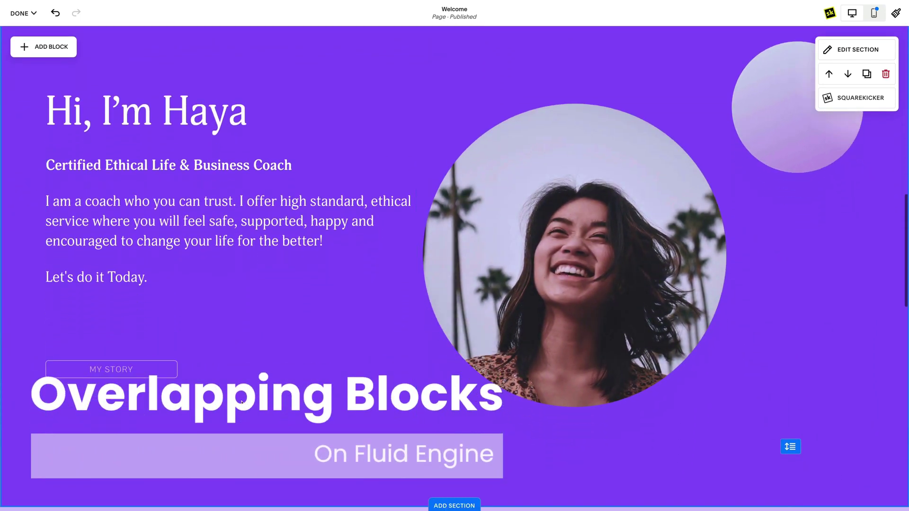
Shift the portrait photo to the right and send it behind the pale circle
{"action": "left_click_drag", "start_coordinate": [534, 316], "coordinate": [635, 318]}
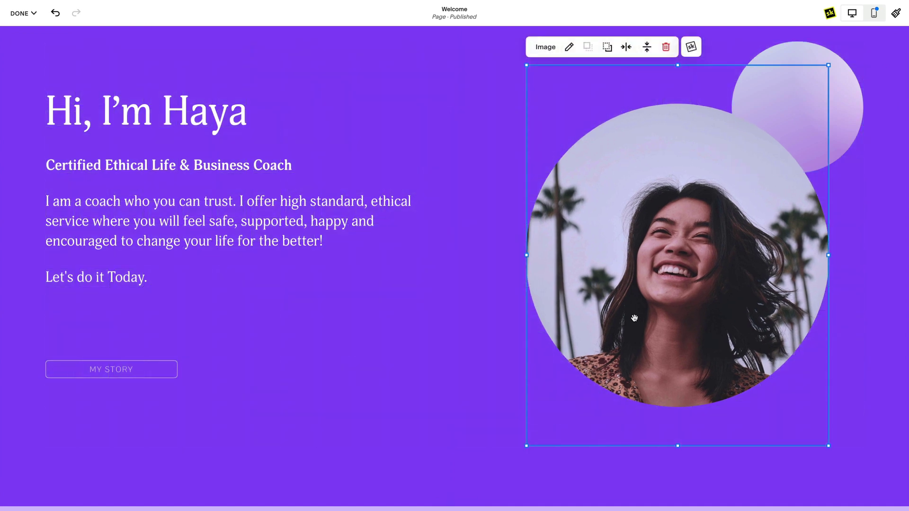
{"action": "left_click", "coordinate": [607, 47]}
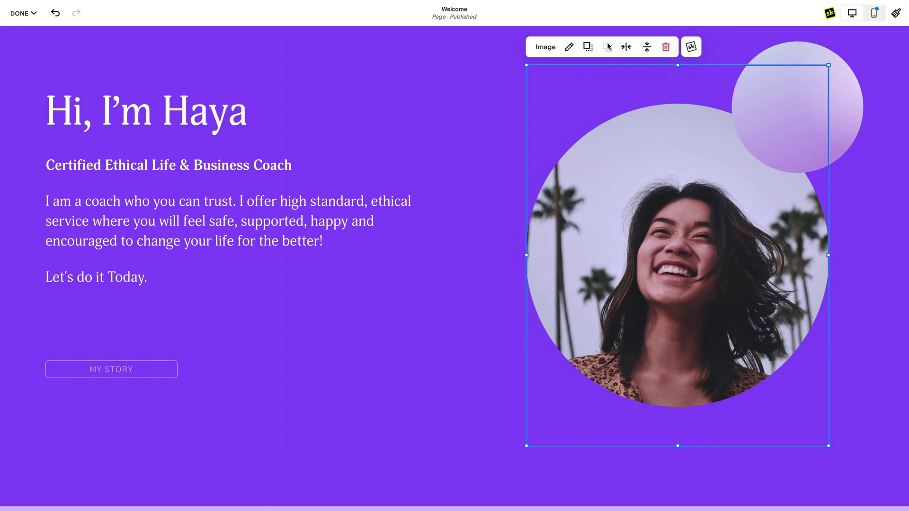
{"action": "left_click", "coordinate": [756, 55]}
Test the circle and photo layer order with Move Backward/Forward and Shift+Up/Down, leaving the photo behind
{"action": "left_click", "coordinate": [757, 54]}
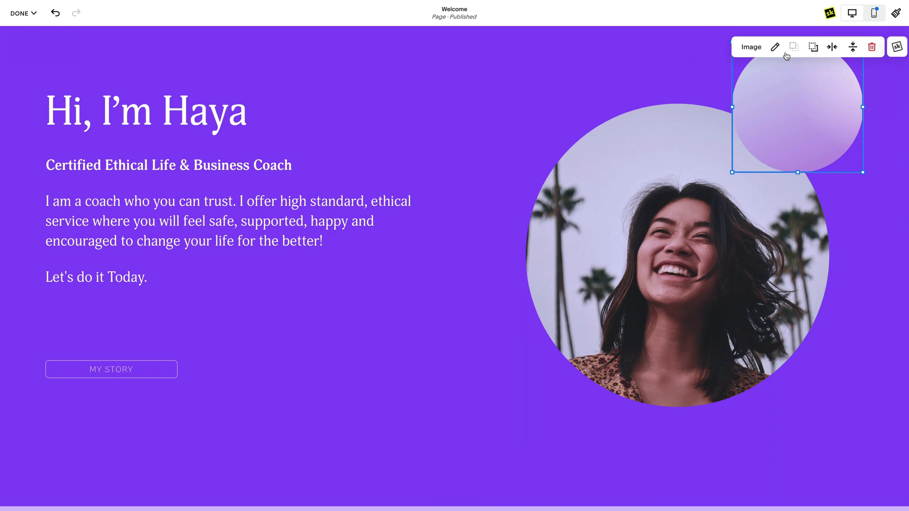
{"action": "left_click", "coordinate": [812, 46]}
{"action": "left_click", "coordinate": [794, 47]}
{"action": "left_click", "coordinate": [597, 67]}
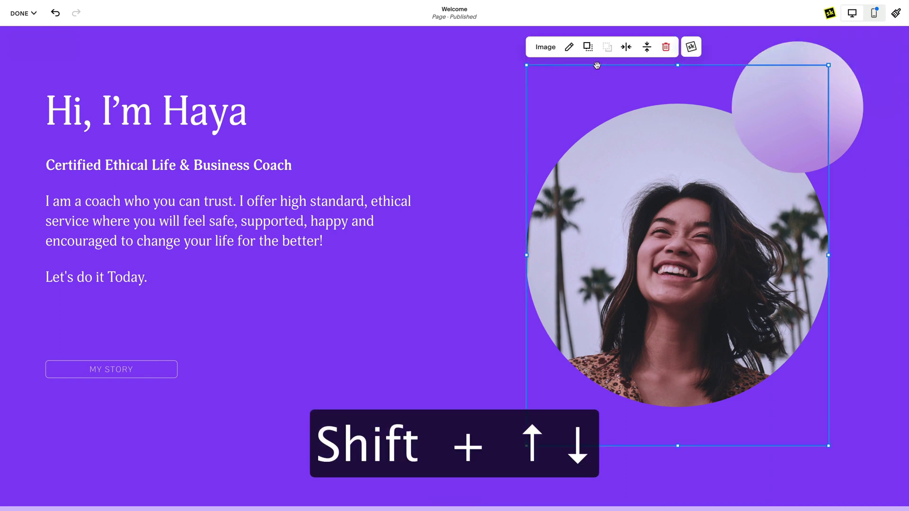
{"action": "key", "text": "shift+Up"}
{"action": "key", "text": "shift+Down"}
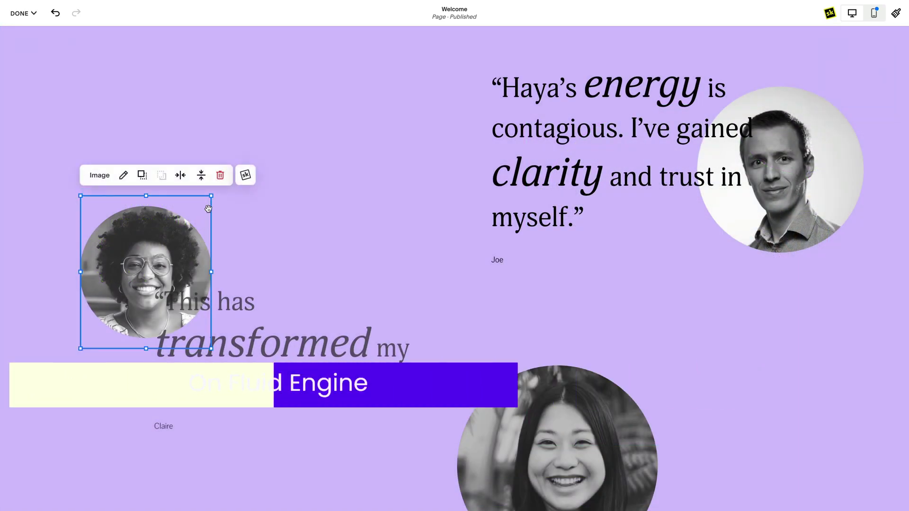
Resize the testimonial portrait with its corner handle, then deselect it
{"action": "left_click_drag", "start_coordinate": [203, 198], "coordinate": [278, 152]}
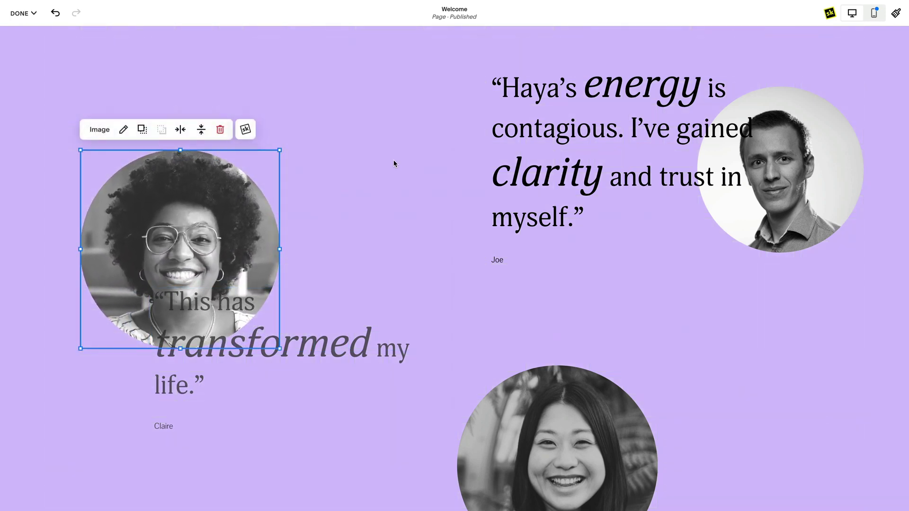
{"action": "left_click", "coordinate": [395, 164]}
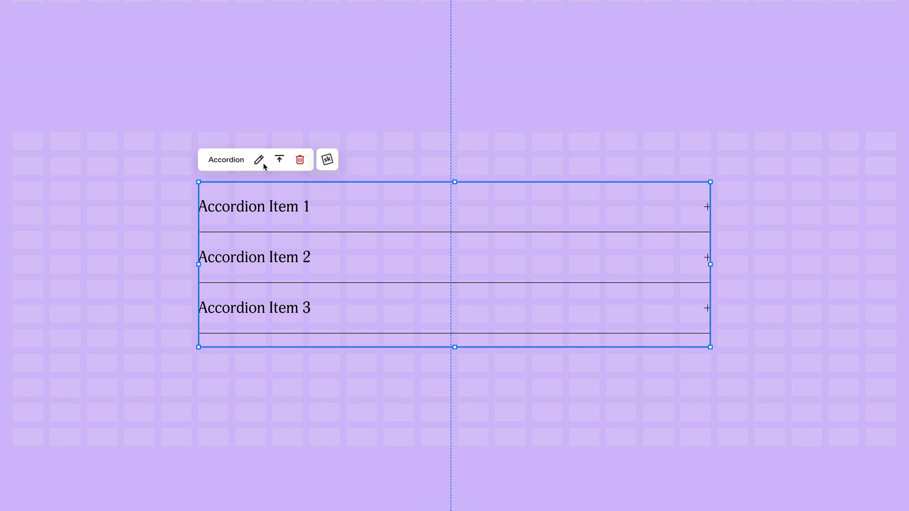
Give the accordion a solid background, corner radius 25 and large padding, revealing custom padding values
{"action": "left_click", "coordinate": [259, 161]}
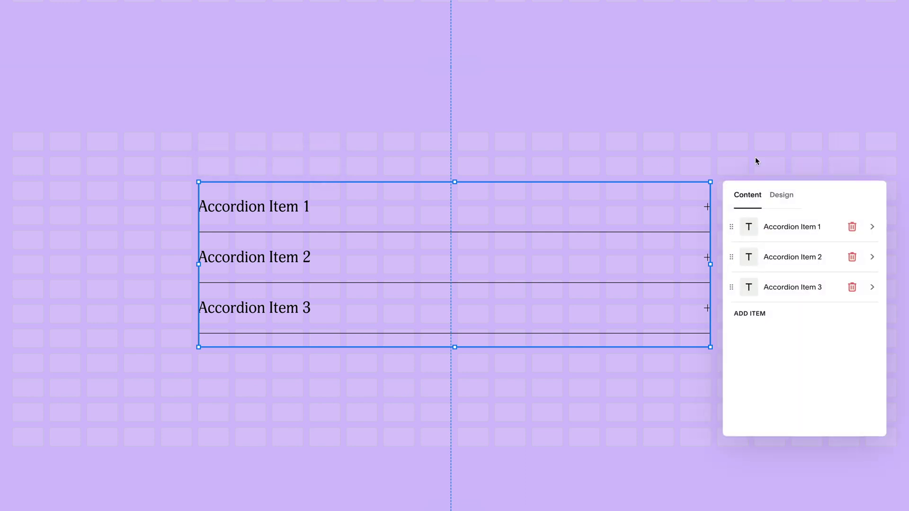
{"action": "left_click", "coordinate": [791, 196]}
{"action": "scroll", "coordinate": [810, 307], "scroll_direction": "down", "scroll_amount": 3}
{"action": "left_click", "coordinate": [868, 415]}
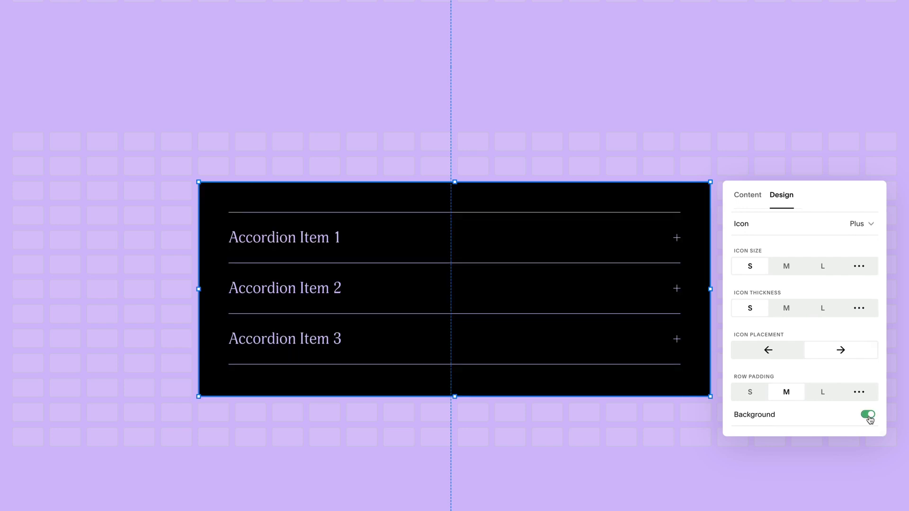
{"action": "scroll", "coordinate": [869, 418], "scroll_direction": "down", "scroll_amount": 2}
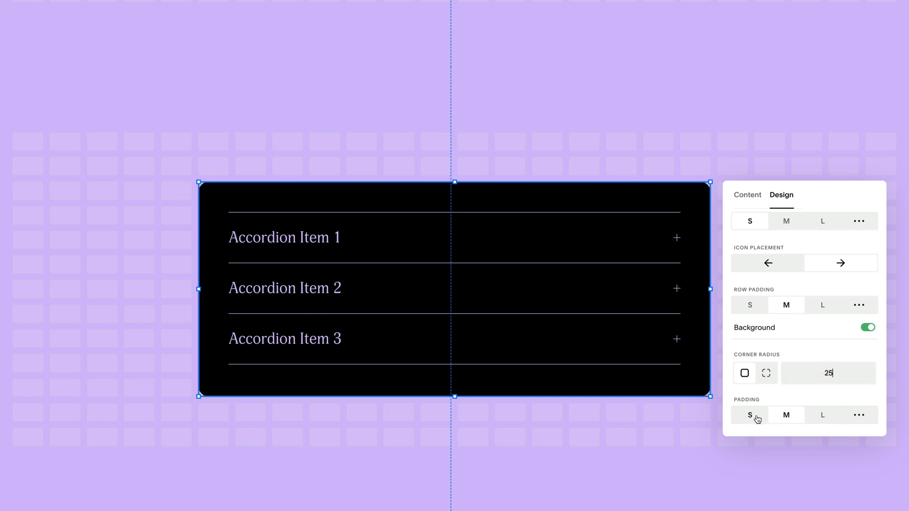
{"action": "left_click", "coordinate": [819, 416]}
{"action": "left_click", "coordinate": [862, 416]}
Set accordion top and bottom padding to 4%, and bottom-align the testimonial photo after trying Fill and Fit
{"action": "left_click_drag", "start_coordinate": [818, 374], "coordinate": [763, 375]}
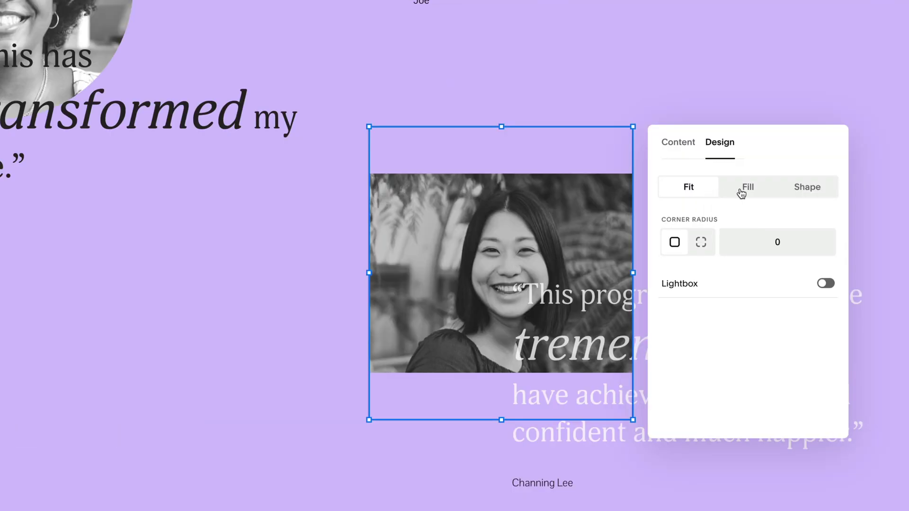
{"action": "left_click", "coordinate": [741, 193]}
{"action": "left_click", "coordinate": [706, 193]}
{"action": "left_click", "coordinate": [562, 152]}
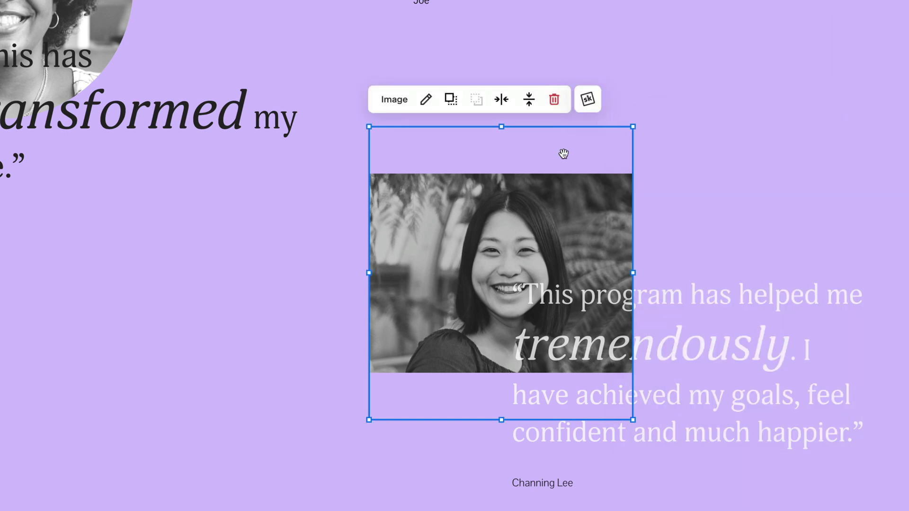
{"action": "left_click", "coordinate": [528, 102]}
{"action": "left_click", "coordinate": [501, 128]}
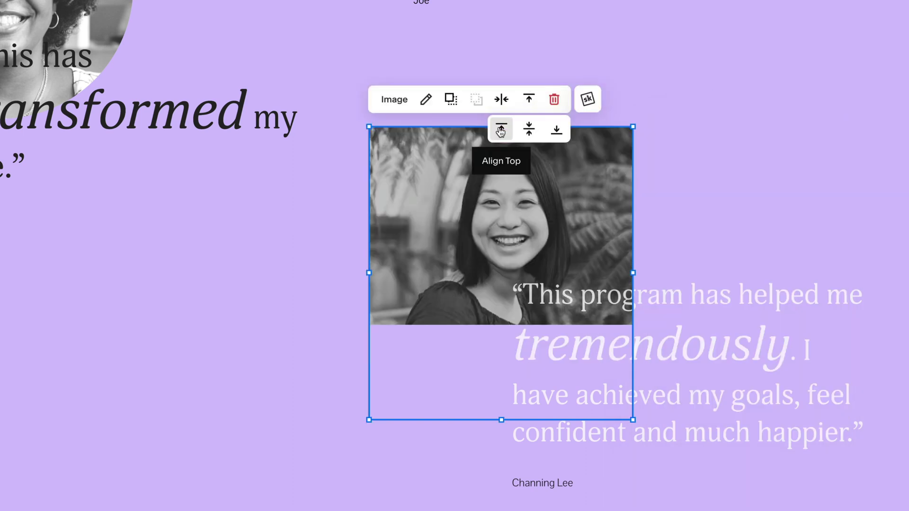
{"action": "left_click", "coordinate": [557, 129]}
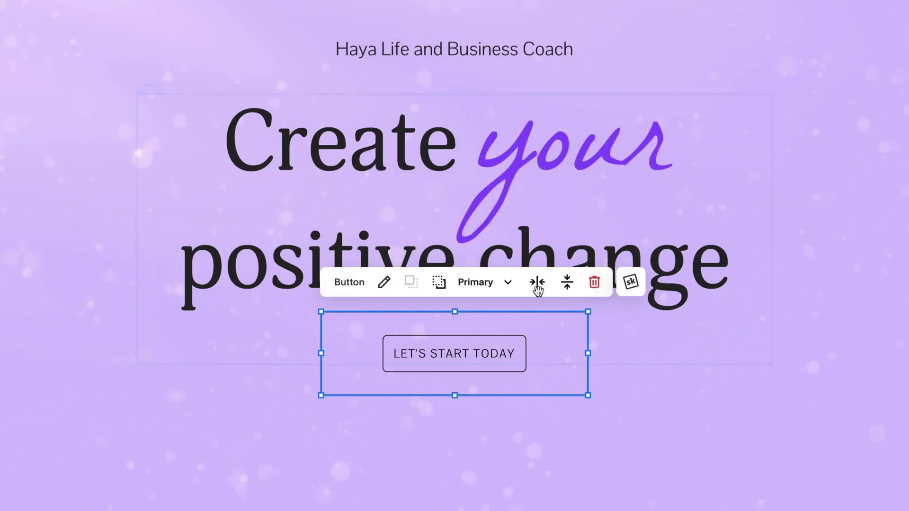
Try left, centre and right alignment on the hero button, leaving it centred
{"action": "left_click", "coordinate": [537, 283]}
{"action": "left_click", "coordinate": [506, 316]}
{"action": "left_click", "coordinate": [537, 316]}
{"action": "left_click", "coordinate": [568, 317]}
{"action": "left_click", "coordinate": [537, 314]}
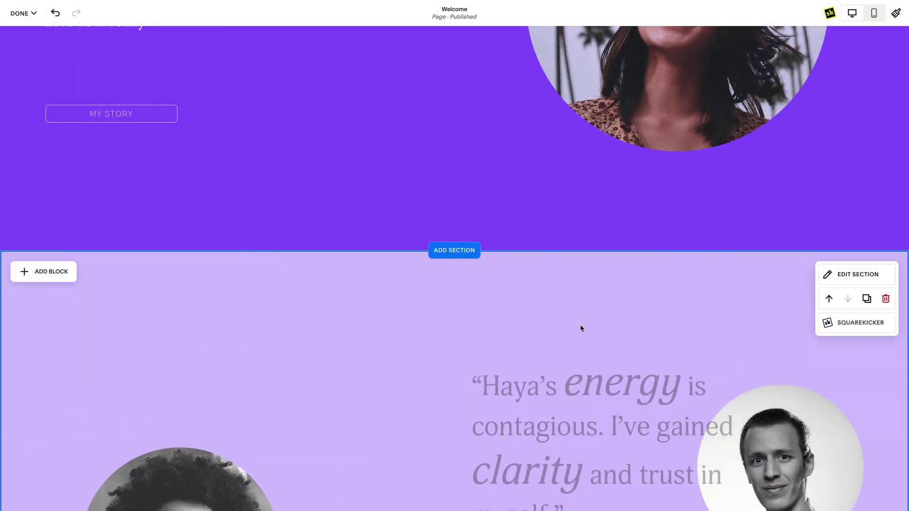
In mobile view, move the quote below the portrait with Alt+Down and centre the photo above it
{"action": "scroll", "coordinate": [580, 325], "scroll_direction": "down", "scroll_amount": 7}
{"action": "scroll", "coordinate": [580, 325], "scroll_direction": "down", "scroll_amount": 2}
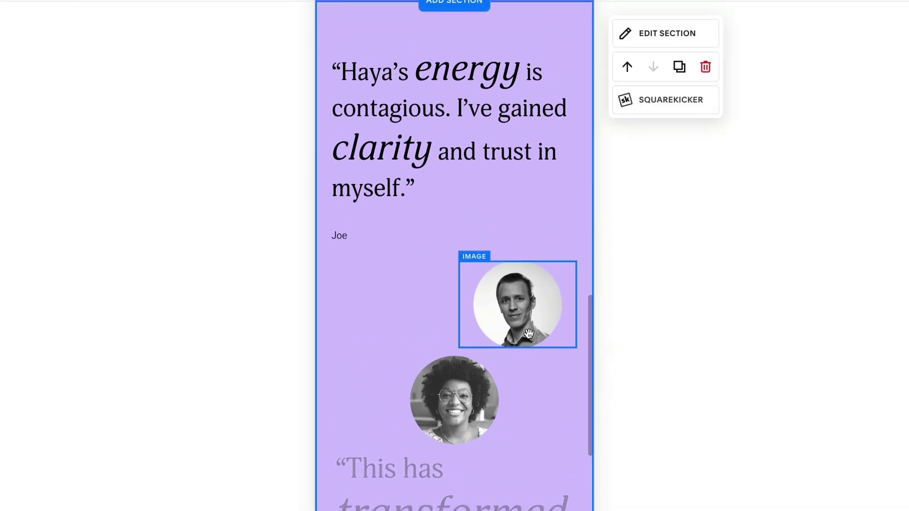
{"action": "left_click", "coordinate": [529, 333]}
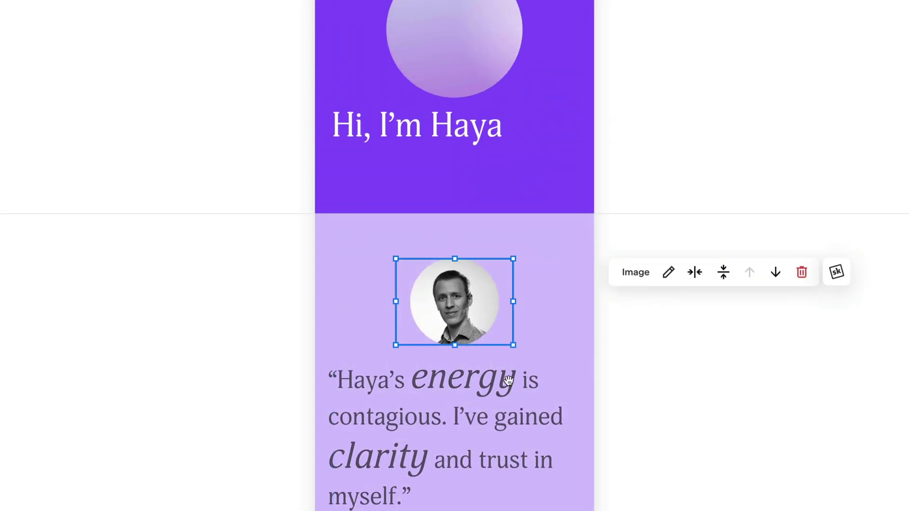
{"action": "scroll", "coordinate": [507, 394], "scroll_direction": "down", "scroll_amount": 4}
{"action": "scroll", "coordinate": [506, 394], "scroll_direction": "down", "scroll_amount": 10}
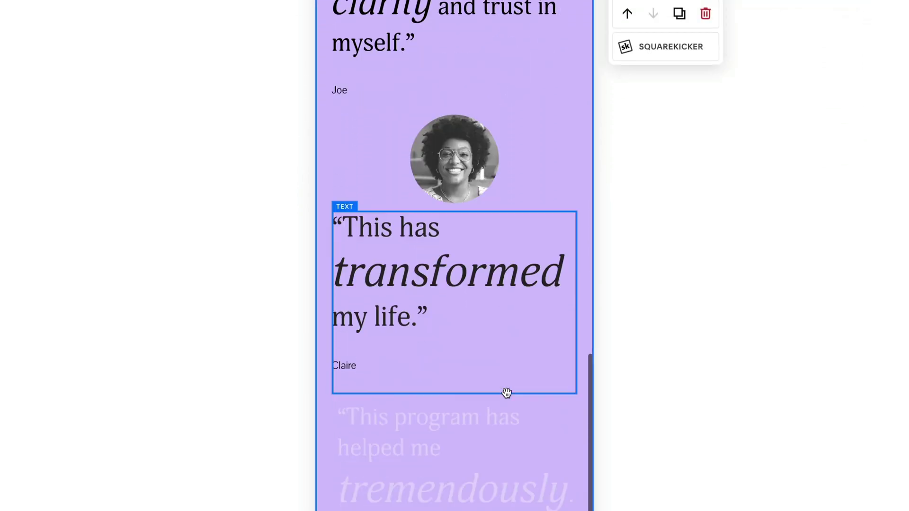
{"action": "left_click", "coordinate": [505, 333]}
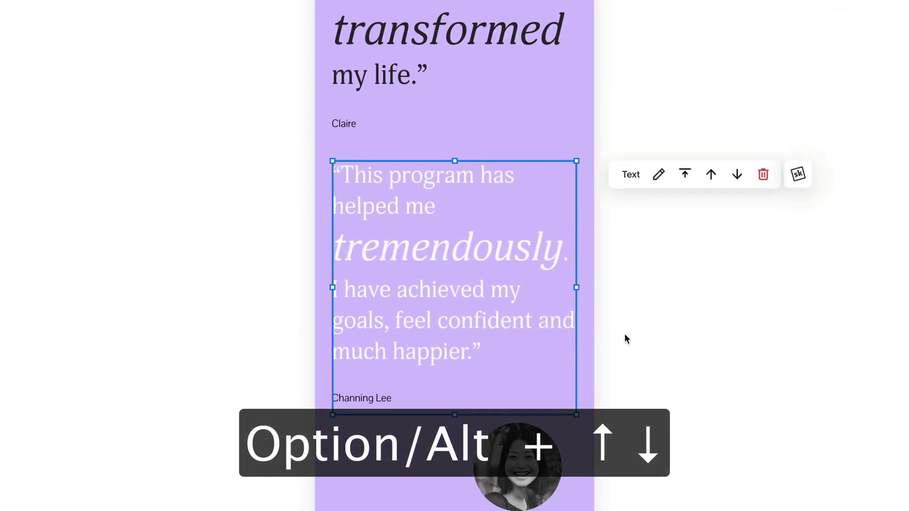
{"action": "key", "text": "alt+Down"}
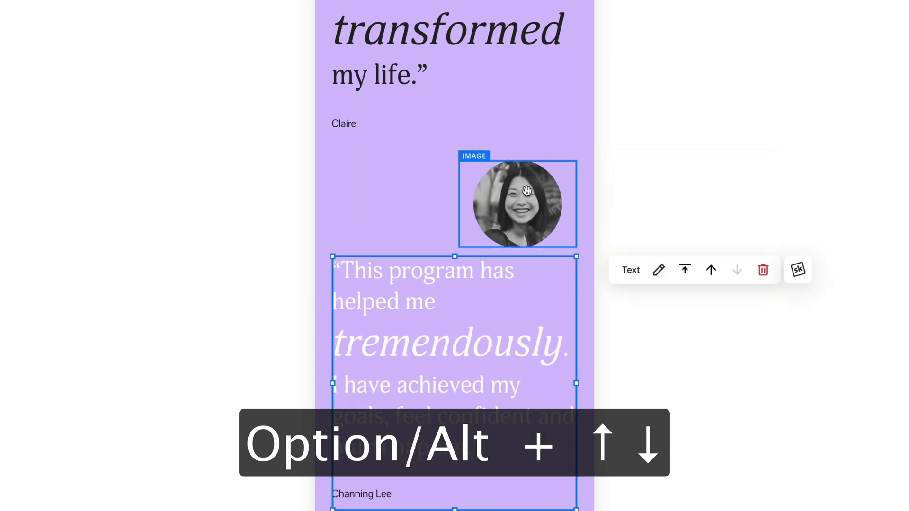
{"action": "left_click_drag", "start_coordinate": [536, 195], "coordinate": [474, 196]}
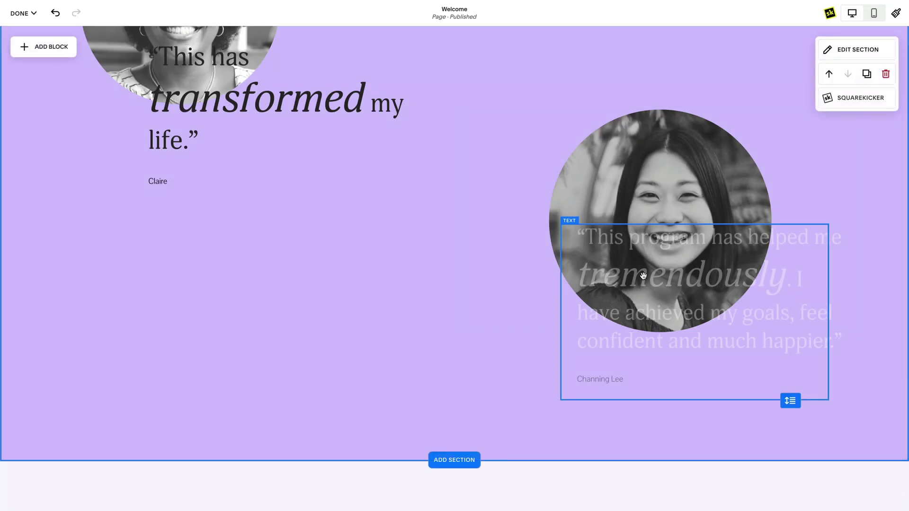
Set the Create your positive change hero grid to 17 rows on desktop
{"action": "scroll", "coordinate": [643, 275], "scroll_direction": "up", "scroll_amount": 6}
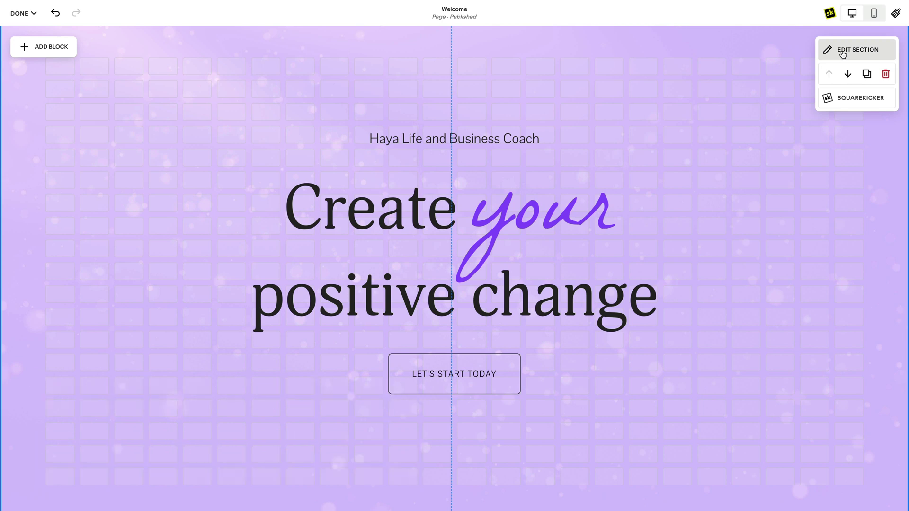
{"action": "left_click", "coordinate": [842, 52]}
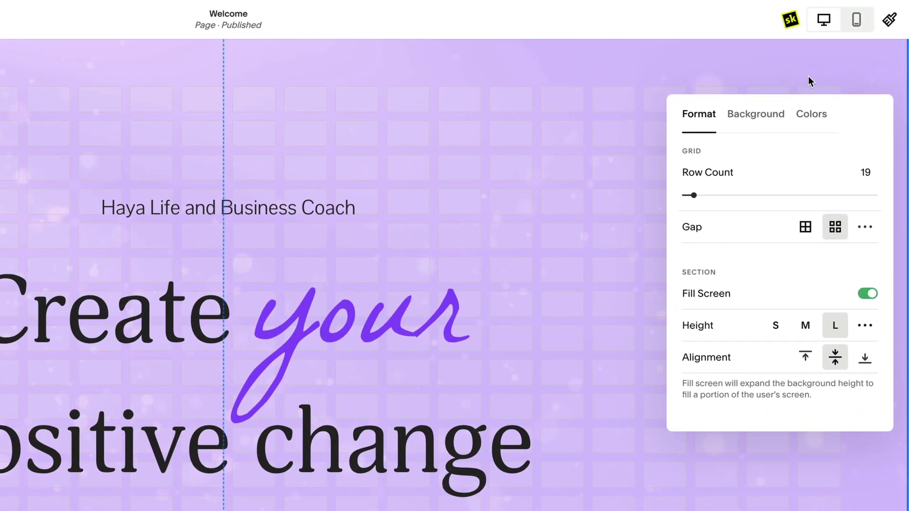
{"action": "scroll", "coordinate": [567, 357], "scroll_direction": "down", "scroll_amount": 3}
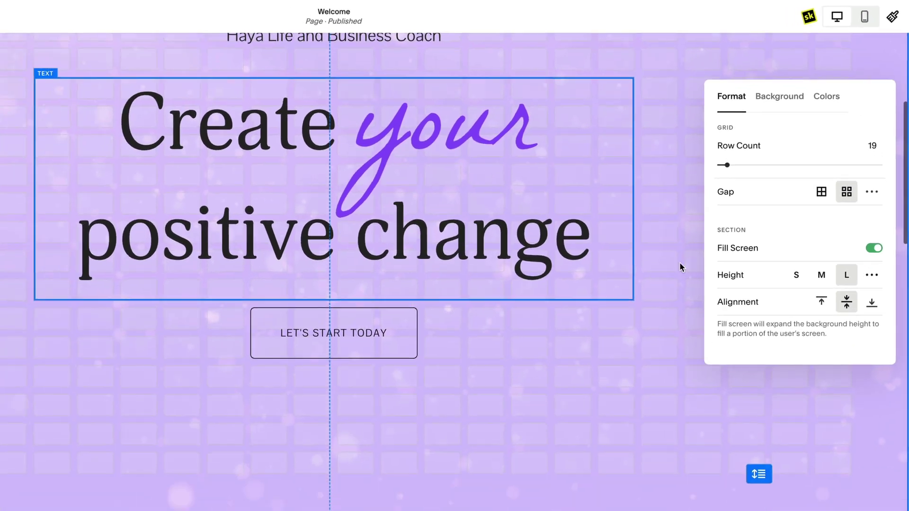
{"action": "mouse_move", "coordinate": [727, 164]}
{"action": "left_mouse_down"}
{"action": "mouse_move", "coordinate": [775, 165]}
{"action": "mouse_move", "coordinate": [738, 165]}
{"action": "left_mouse_up"}
{"action": "left_click_drag", "start_coordinate": [774, 130], "coordinate": [762, 131]}
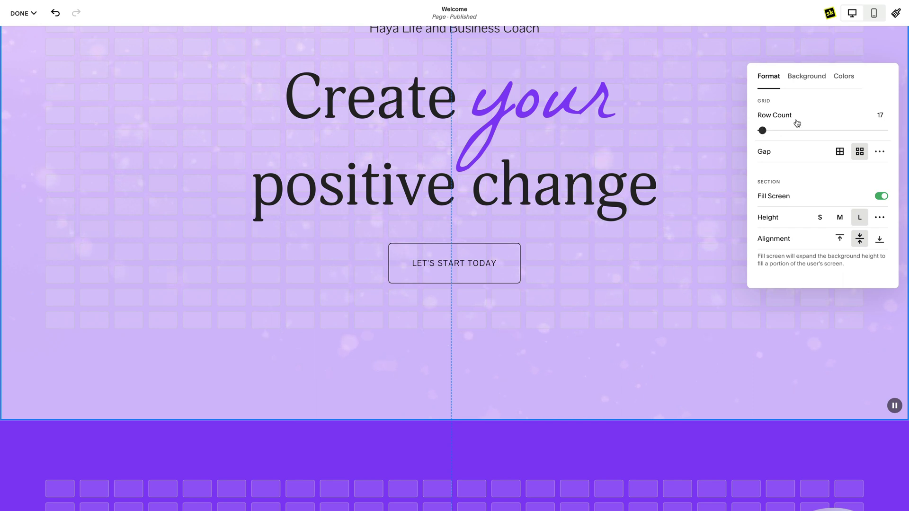
Make the hero grid 24 rows tall in the mobile layout
{"action": "left_click", "coordinate": [875, 14]}
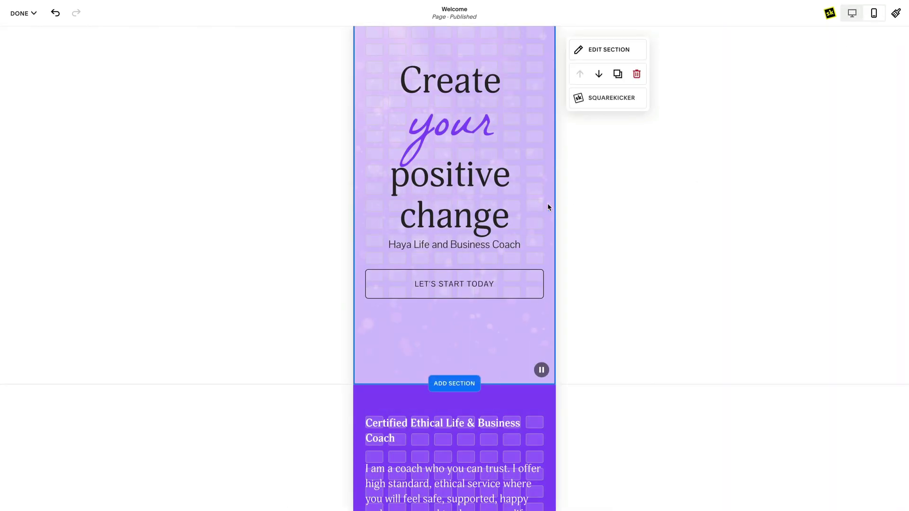
{"action": "left_click", "coordinate": [596, 54]}
{"action": "left_click_drag", "start_coordinate": [736, 130], "coordinate": [747, 131]}
Back on desktop, try the gap options and set a custom horizontal gap of 24
{"action": "left_click", "coordinate": [852, 13]}
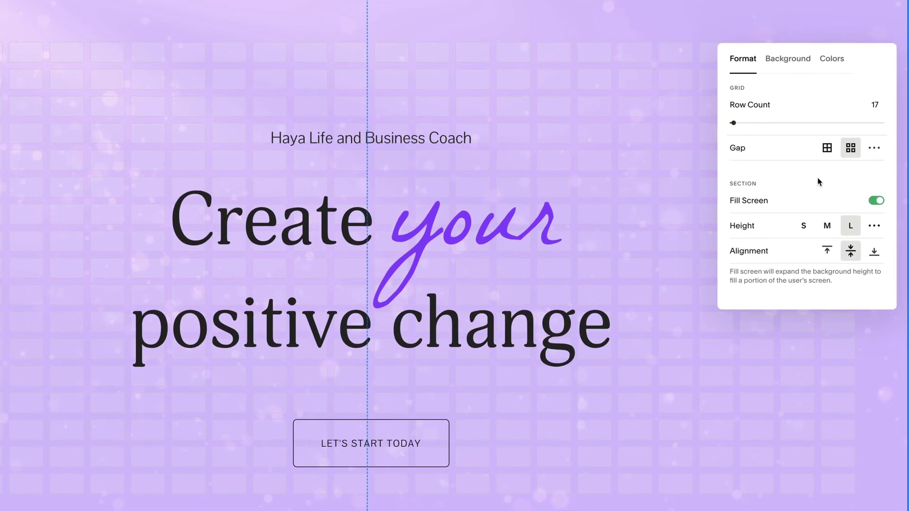
{"action": "left_click", "coordinate": [827, 154]}
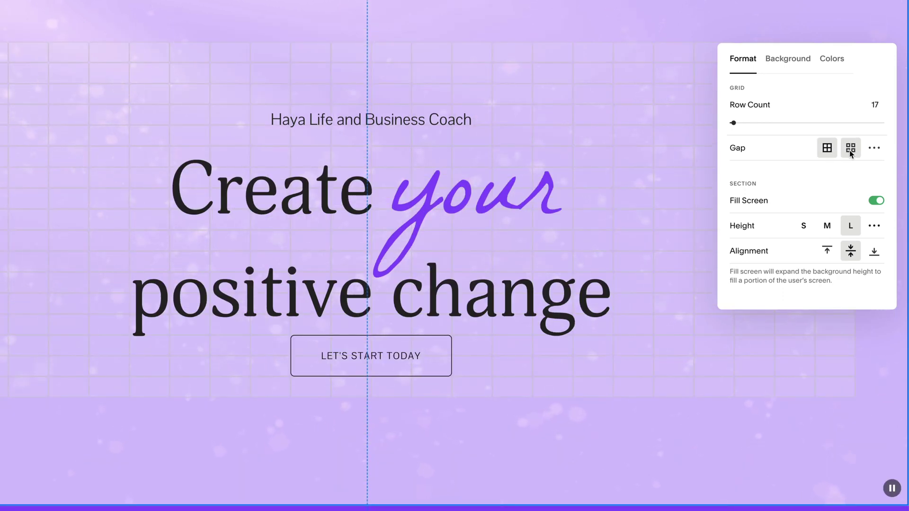
{"action": "left_click", "coordinate": [850, 152]}
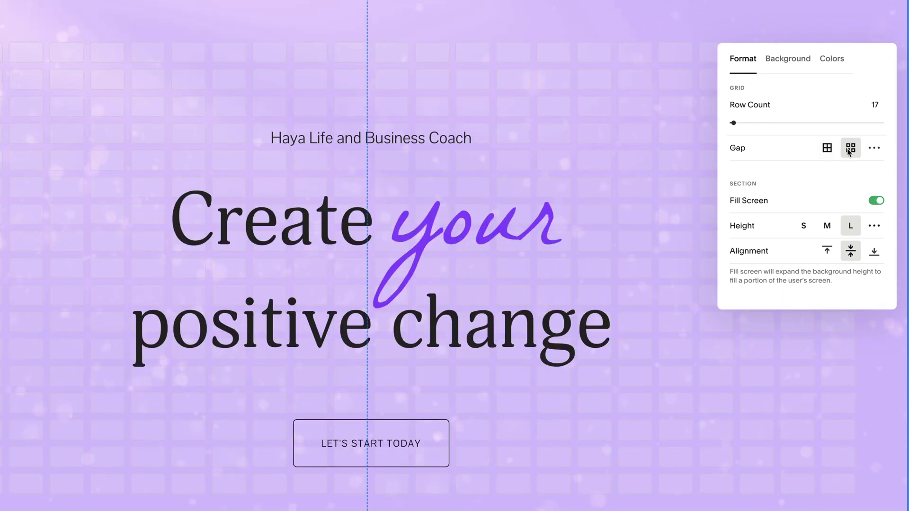
{"action": "left_click", "coordinate": [874, 148]}
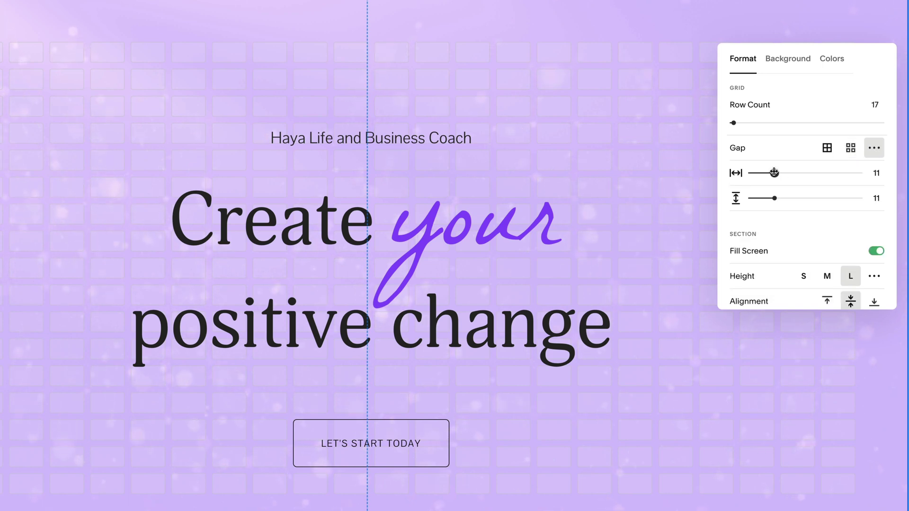
{"action": "left_click_drag", "start_coordinate": [775, 173], "coordinate": [829, 195]}
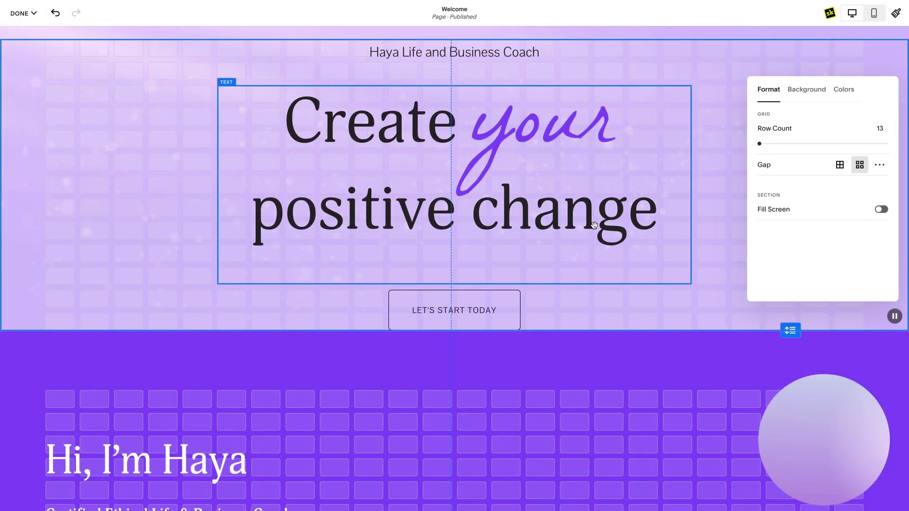
Turn on Fill Screen for the hero and try medium, large and custom heights
{"action": "scroll", "coordinate": [594, 224], "scroll_direction": "up", "scroll_amount": 1}
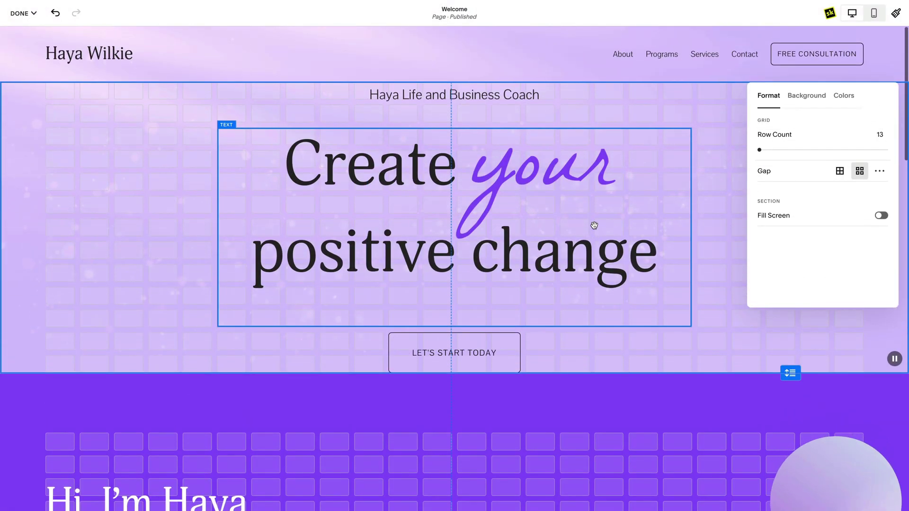
{"action": "left_click", "coordinate": [881, 216]}
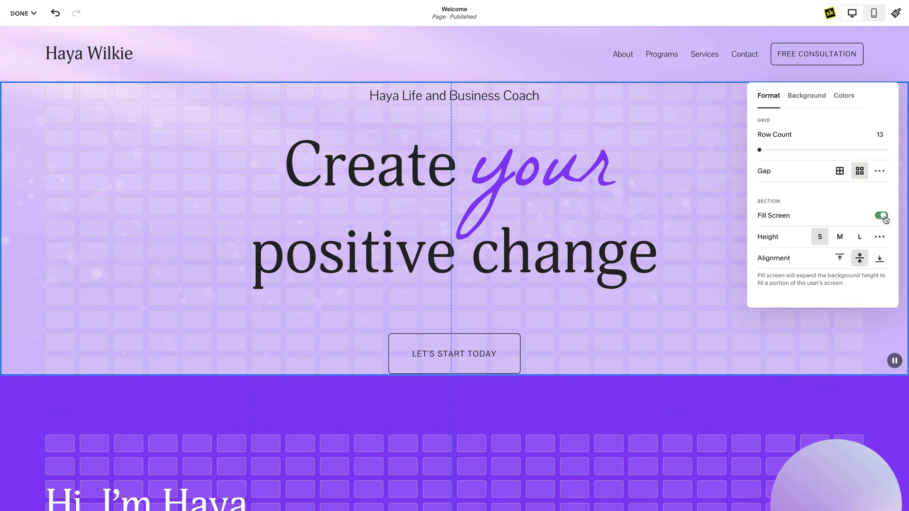
{"action": "left_click", "coordinate": [840, 238]}
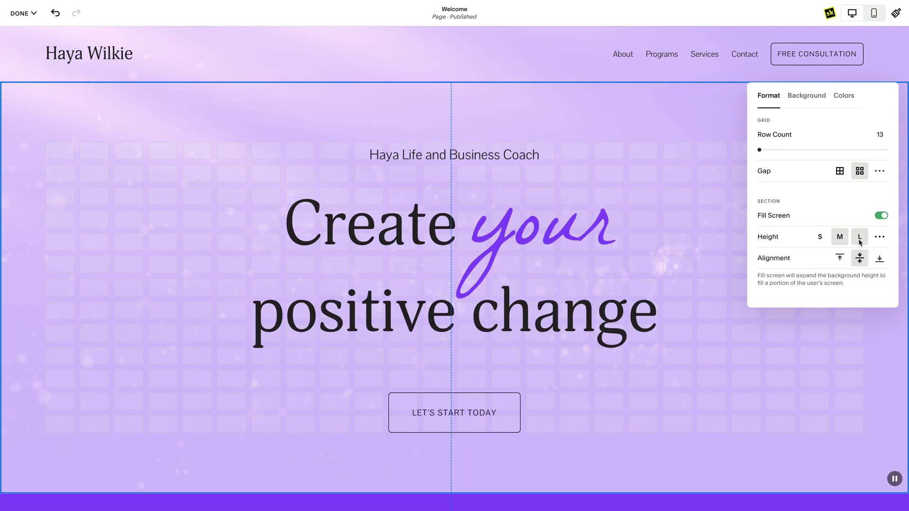
{"action": "left_click", "coordinate": [861, 239]}
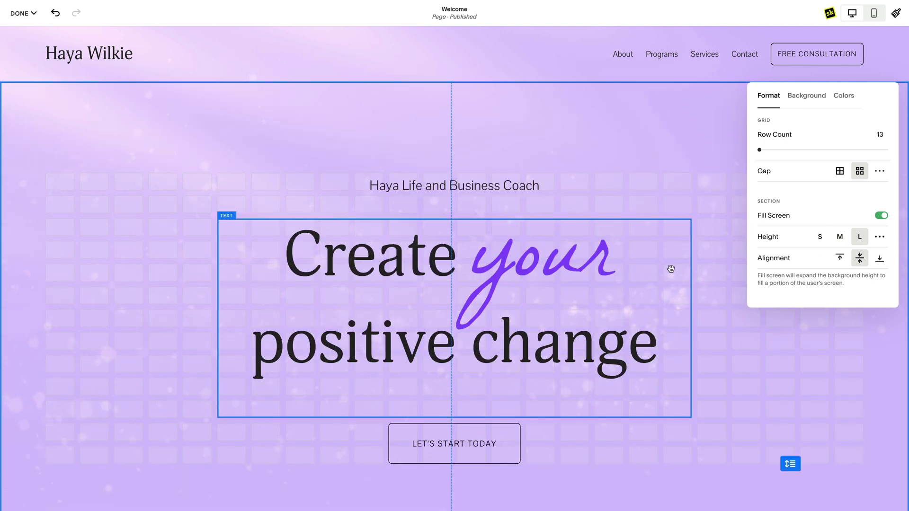
{"action": "scroll", "coordinate": [671, 268], "scroll_direction": "down", "scroll_amount": 1}
{"action": "scroll", "coordinate": [670, 268], "scroll_direction": "up", "scroll_amount": 1}
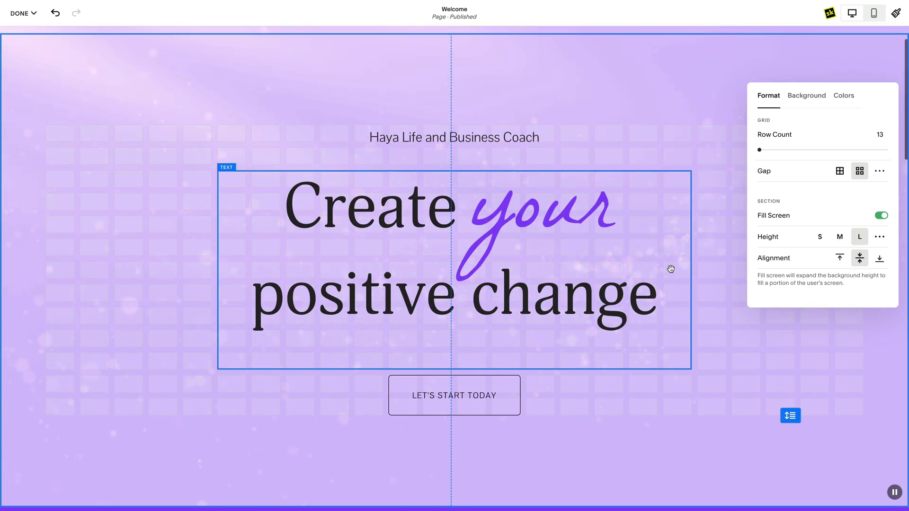
{"action": "left_click", "coordinate": [879, 237]}
{"action": "left_click_drag", "start_coordinate": [760, 257], "coordinate": [839, 259]}
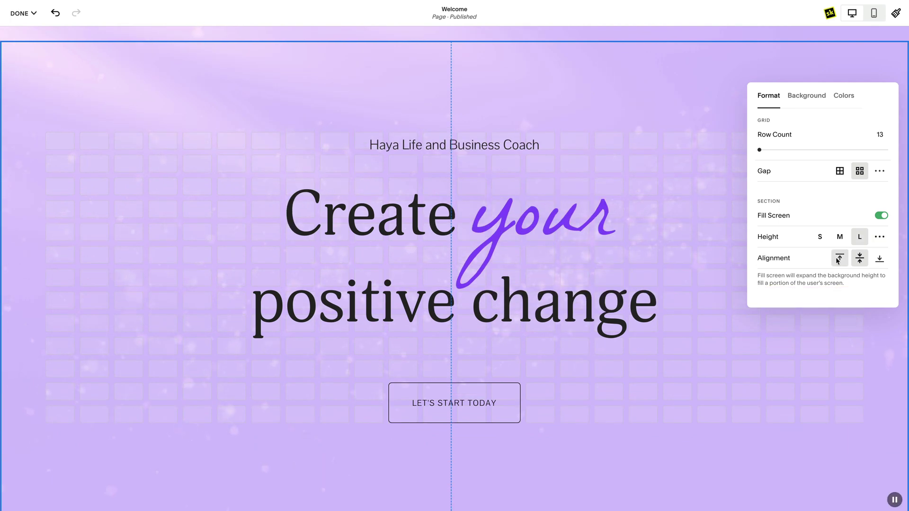
Test top and bottom content alignment, then centre the hero content vertically
{"action": "left_click", "coordinate": [838, 260]}
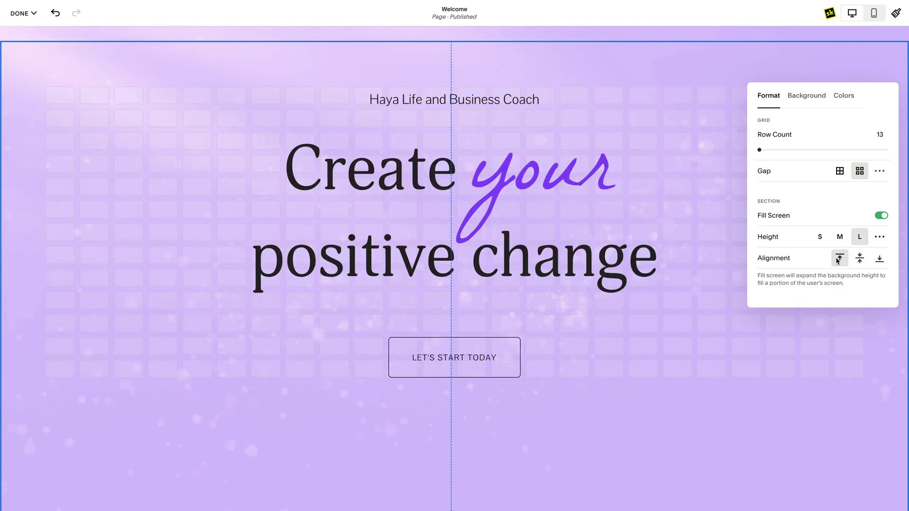
{"action": "left_click", "coordinate": [879, 259]}
{"action": "left_click", "coordinate": [860, 260]}
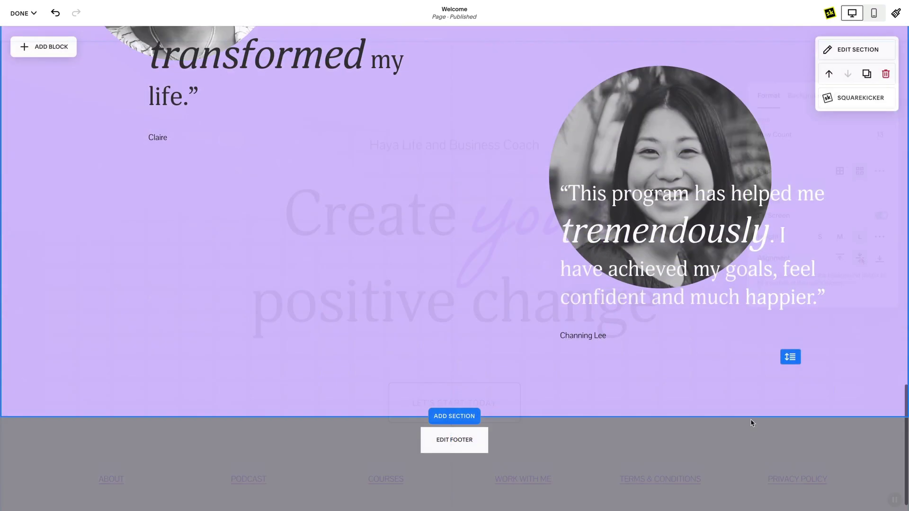
In the mobile layout, move the lavender circle up over the portrait and reposition the photo
{"action": "scroll", "coordinate": [751, 420], "scroll_direction": "up", "scroll_amount": 6}
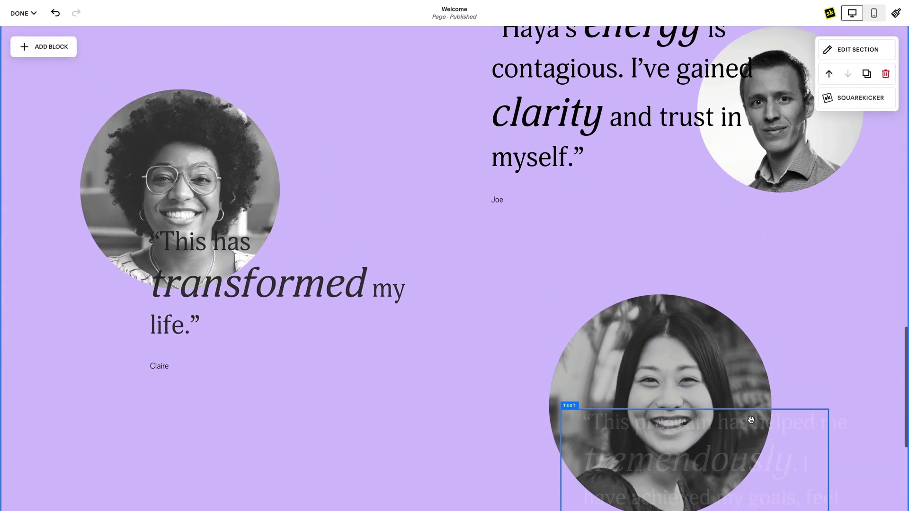
{"action": "scroll", "coordinate": [750, 420], "scroll_direction": "up", "scroll_amount": 12}
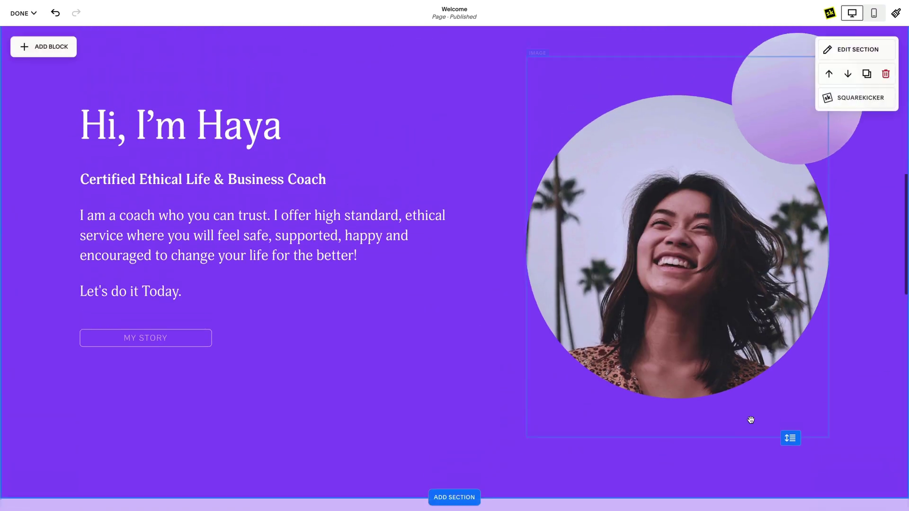
{"action": "scroll", "coordinate": [751, 420], "scroll_direction": "up", "scroll_amount": 2}
{"action": "scroll", "coordinate": [750, 420], "scroll_direction": "down", "scroll_amount": 4}
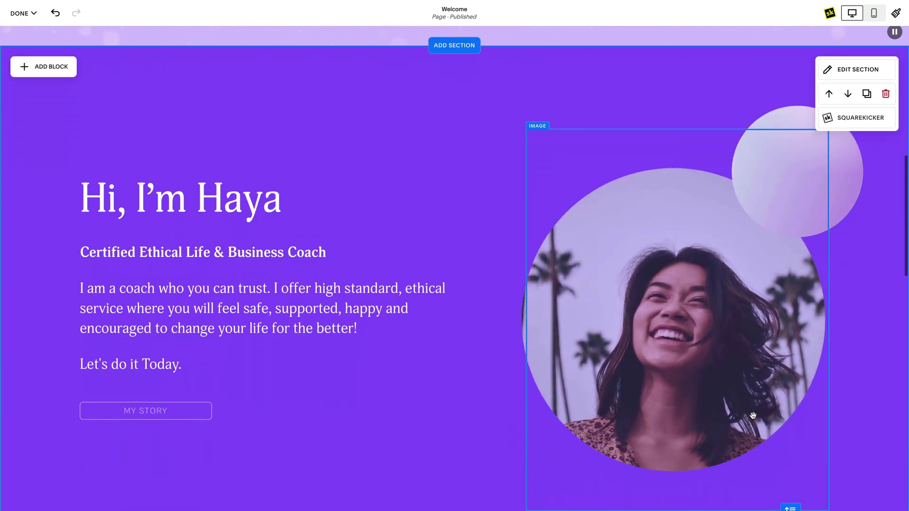
{"action": "left_click", "coordinate": [873, 14]}
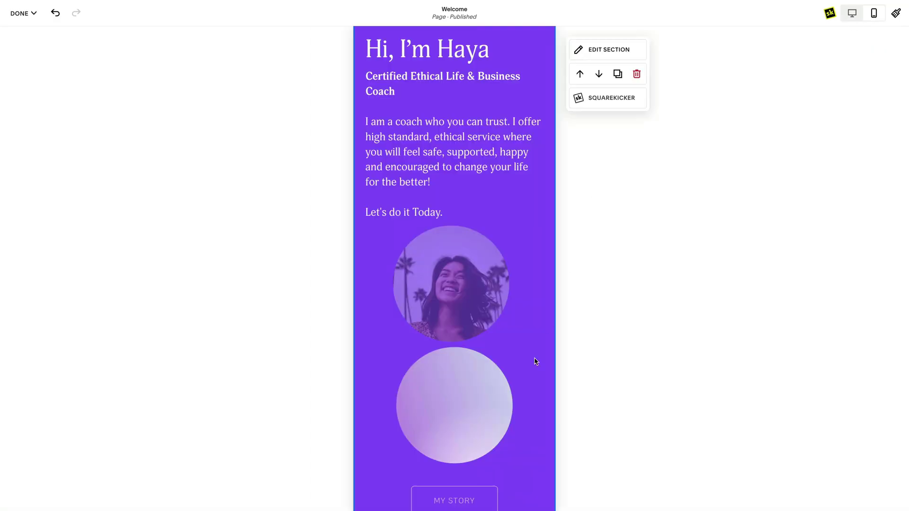
{"action": "left_click_drag", "start_coordinate": [485, 383], "coordinate": [478, 314]}
{"action": "scroll", "coordinate": [518, 426], "scroll_direction": "down", "scroll_amount": 3}
{"action": "left_click_drag", "start_coordinate": [473, 428], "coordinate": [474, 346]}
{"action": "left_click_drag", "start_coordinate": [487, 276], "coordinate": [456, 233]}
Shrink the lavender circle, shorten the Hi, I'm Haya section, and return to desktop
{"action": "left_click", "coordinate": [504, 203]}
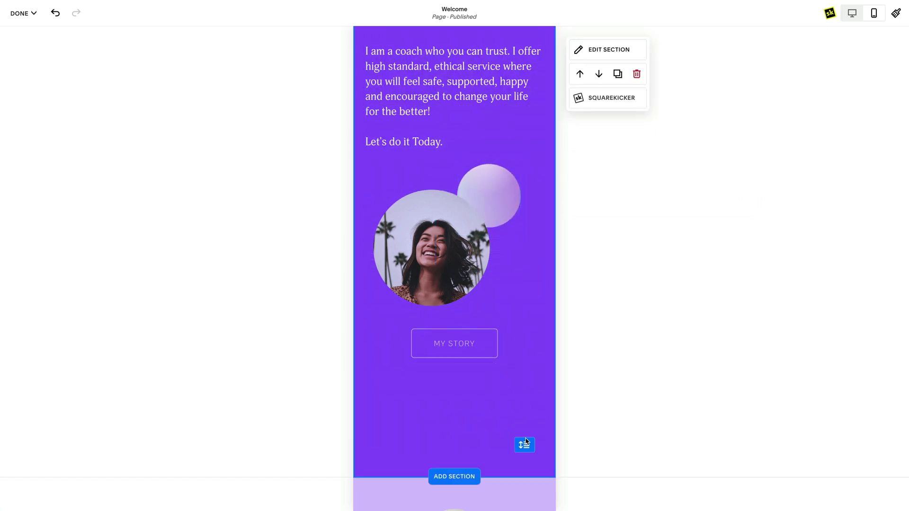
{"action": "left_click_drag", "start_coordinate": [523, 442], "coordinate": [526, 355]}
{"action": "scroll", "coordinate": [717, 292], "scroll_direction": "up", "scroll_amount": 10}
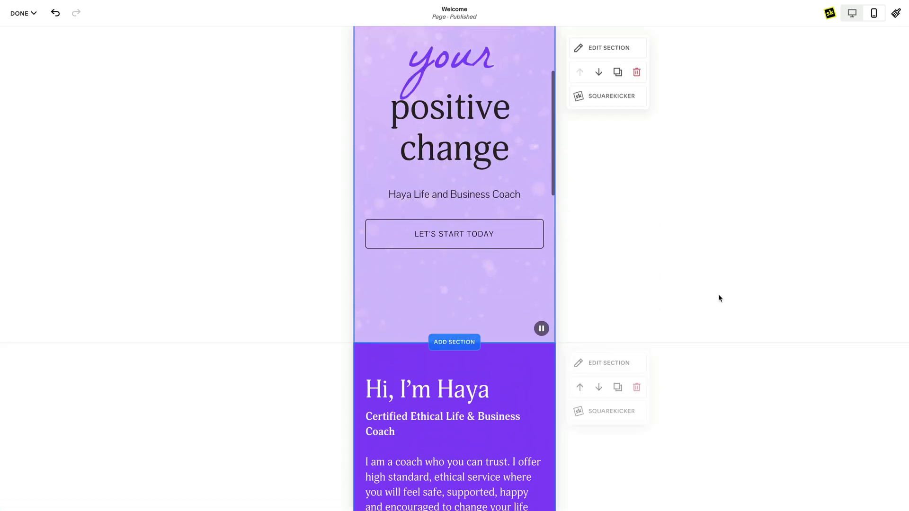
{"action": "left_click", "coordinate": [851, 13]}
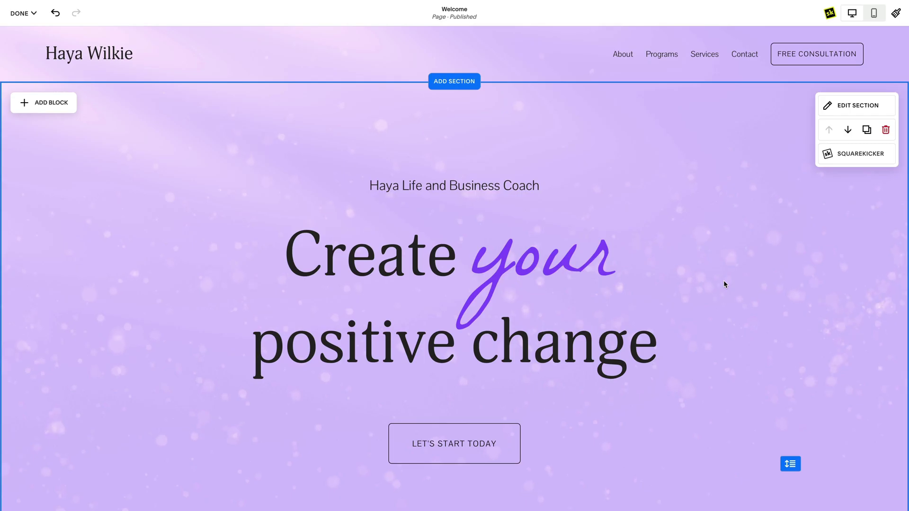